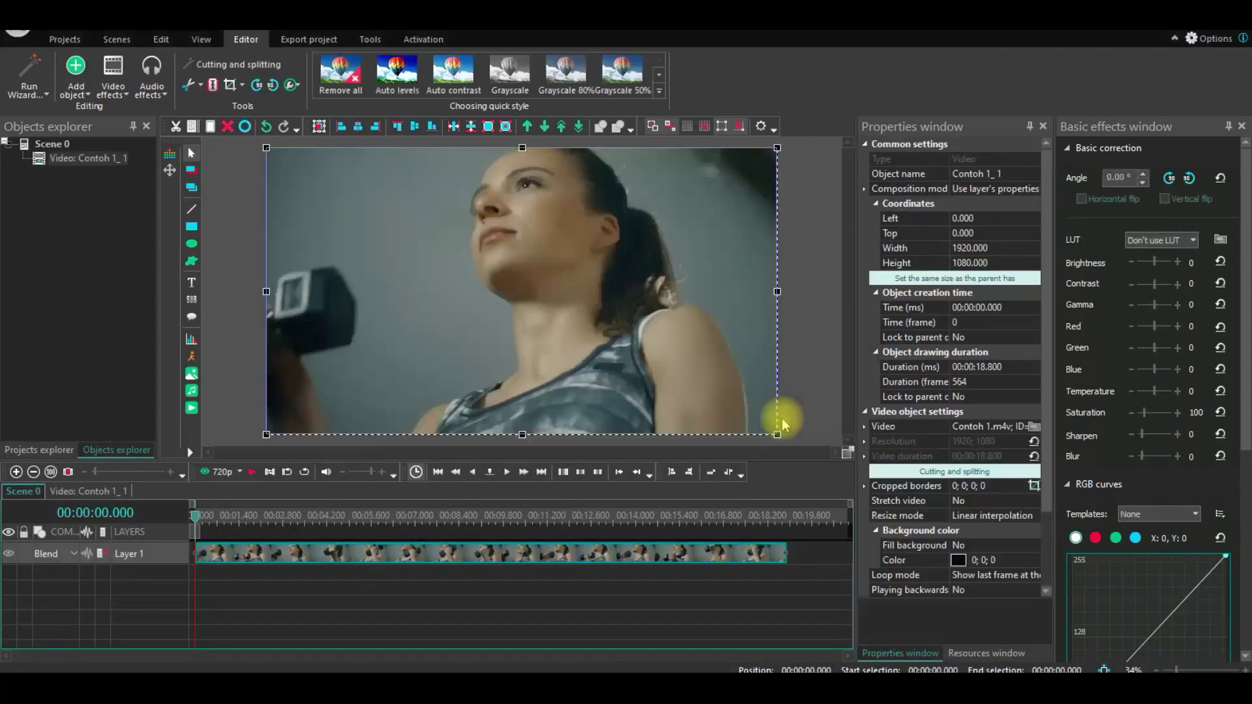
- Add the Ink Drop 2 video from the Efek_Tinta_2021 folder on a new layer above the Contoh 1 clip
{"action": "left_click", "coordinate": [72, 75]}
{"action": "left_click", "coordinate": [103, 360]}
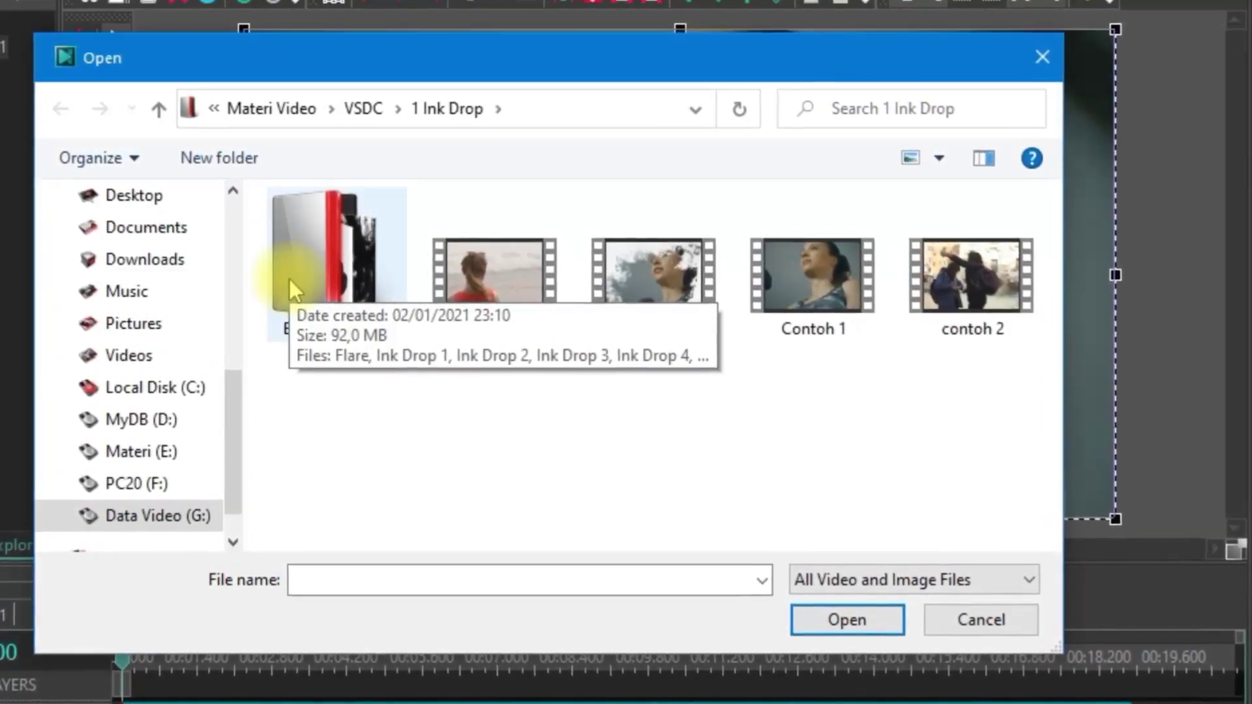
{"action": "double_click", "coordinate": [290, 279]}
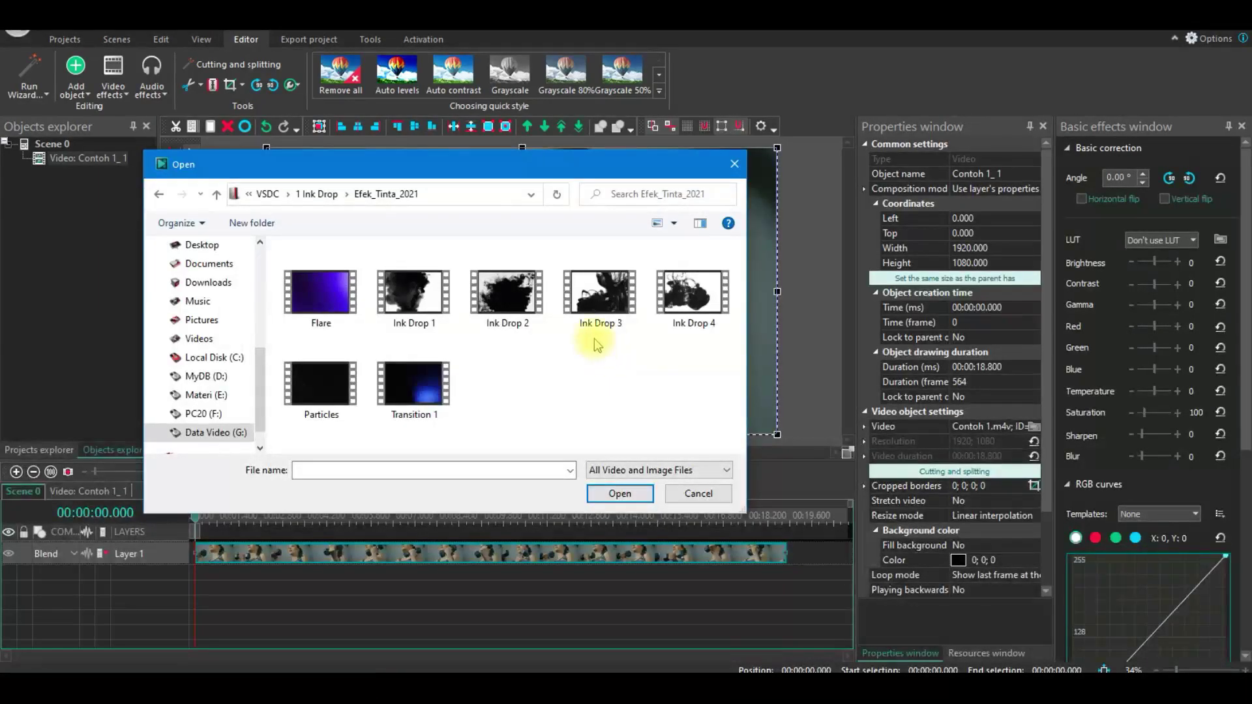
{"action": "double_click", "coordinate": [508, 287]}
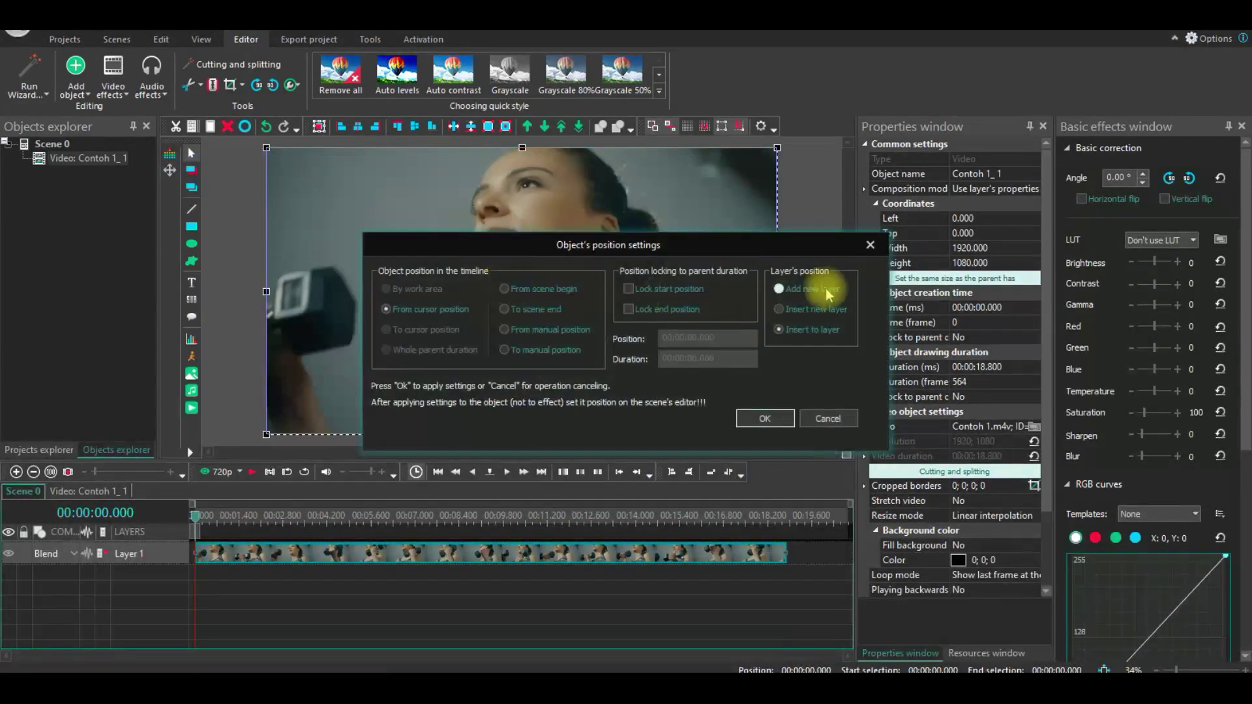
{"action": "left_click", "coordinate": [766, 419]}
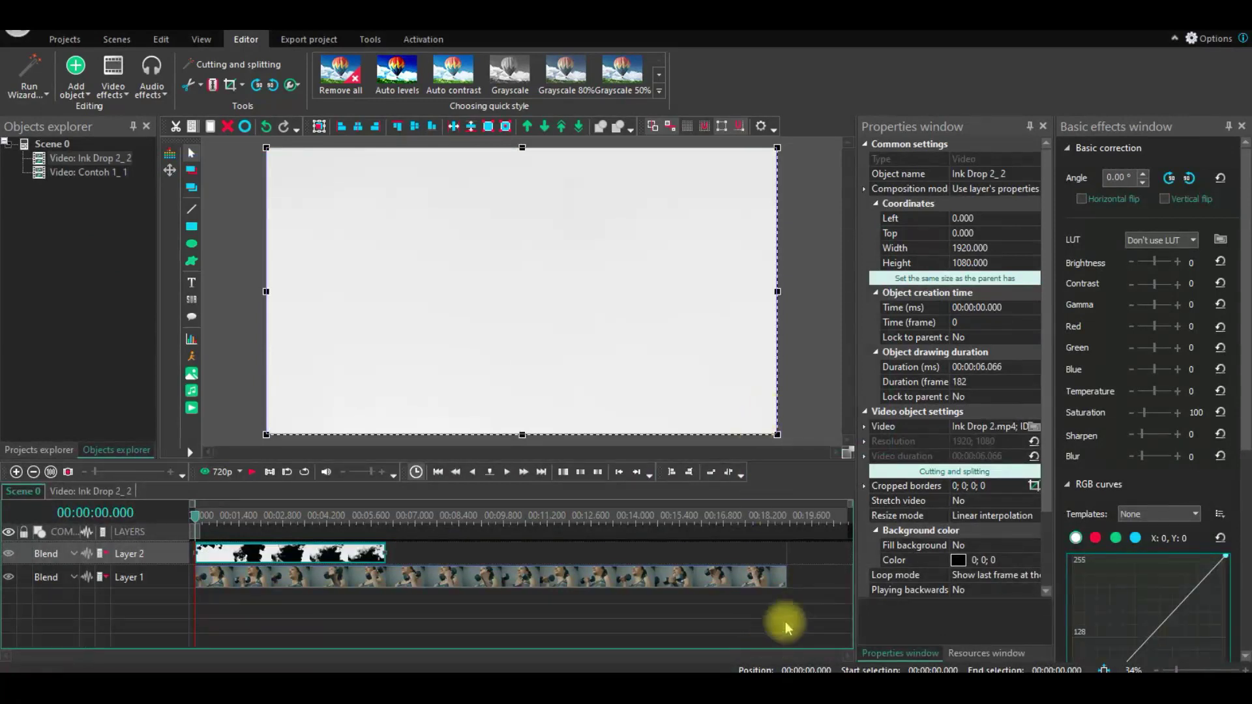
- Trim the end of the Contoh 1 clip to the ink clip's length of 6.066 seconds and preview the scene
{"action": "left_click_drag", "start_coordinate": [785, 579], "coordinate": [380, 578]}
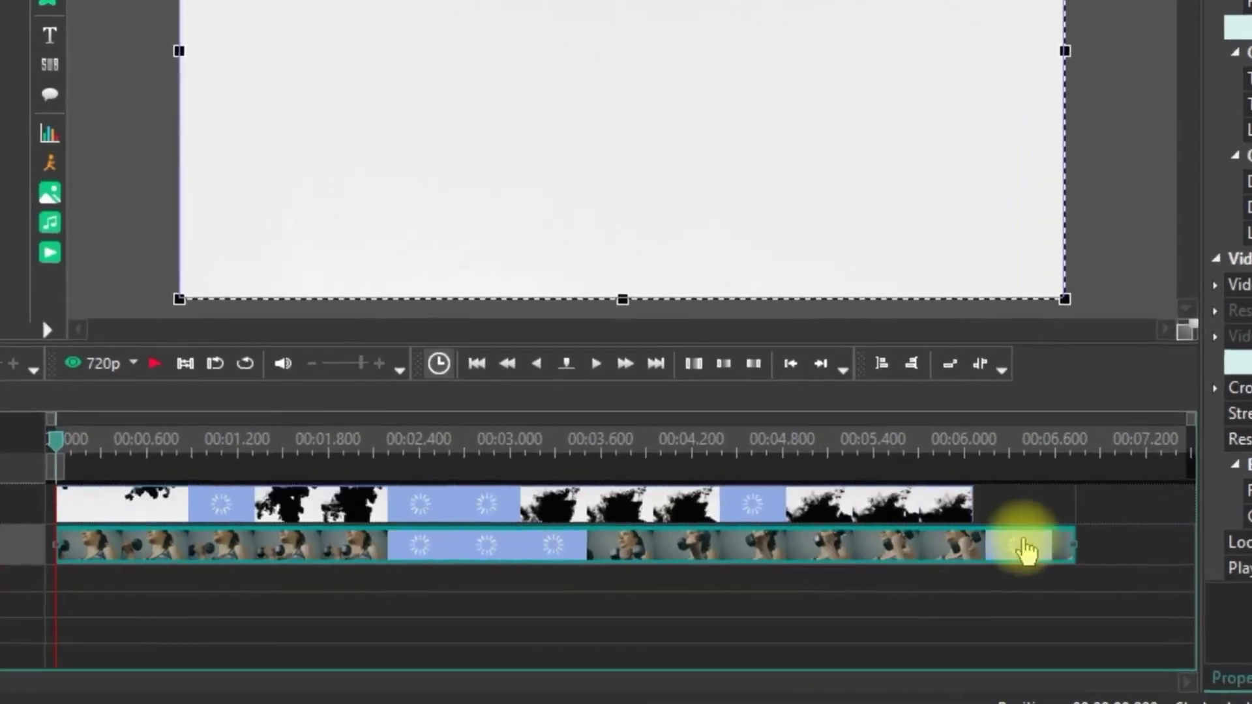
{"action": "left_click_drag", "start_coordinate": [1151, 537], "coordinate": [1082, 539]}
{"action": "left_click_drag", "start_coordinate": [1226, 531], "coordinate": [1220, 532]}
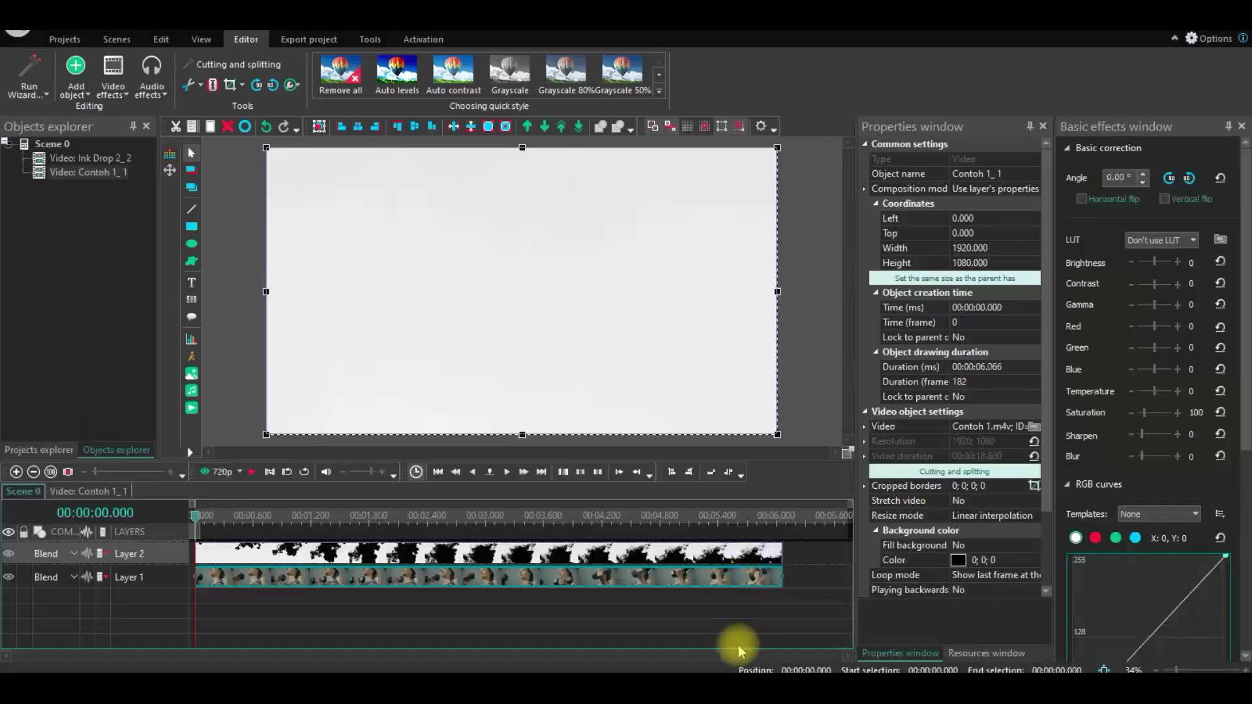
{"action": "left_click", "coordinate": [219, 471]}
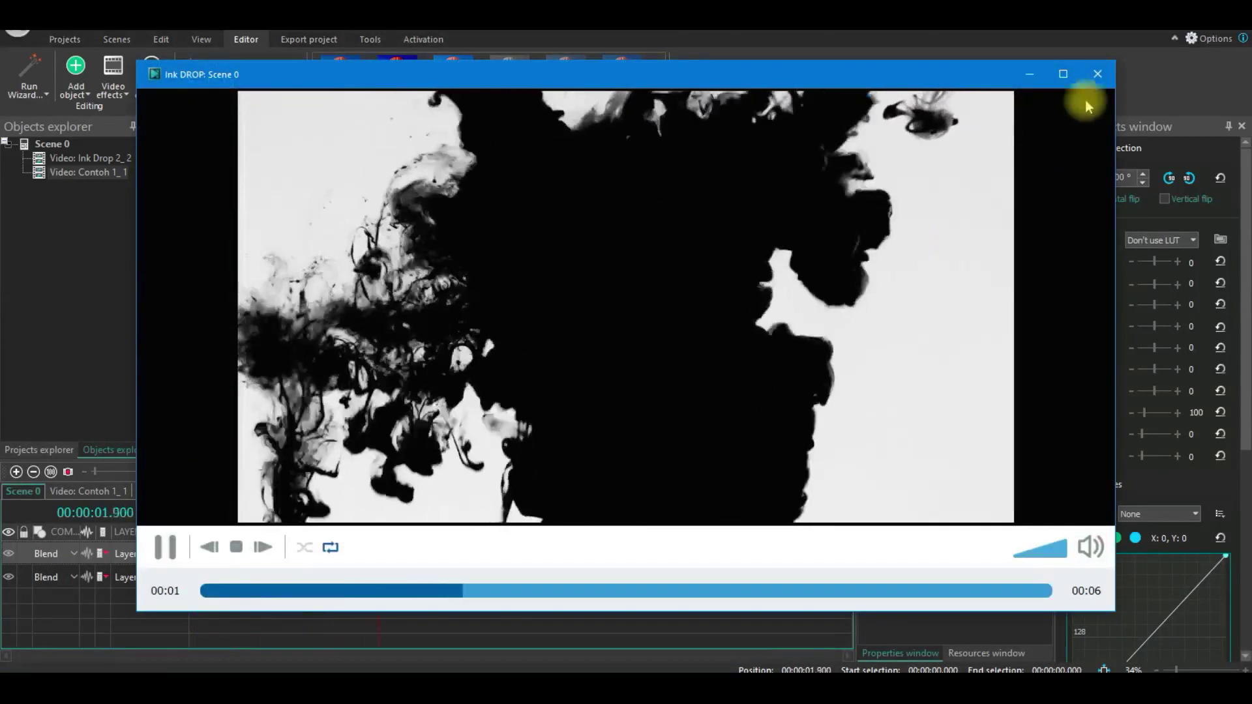
{"action": "left_click", "coordinate": [1098, 74]}
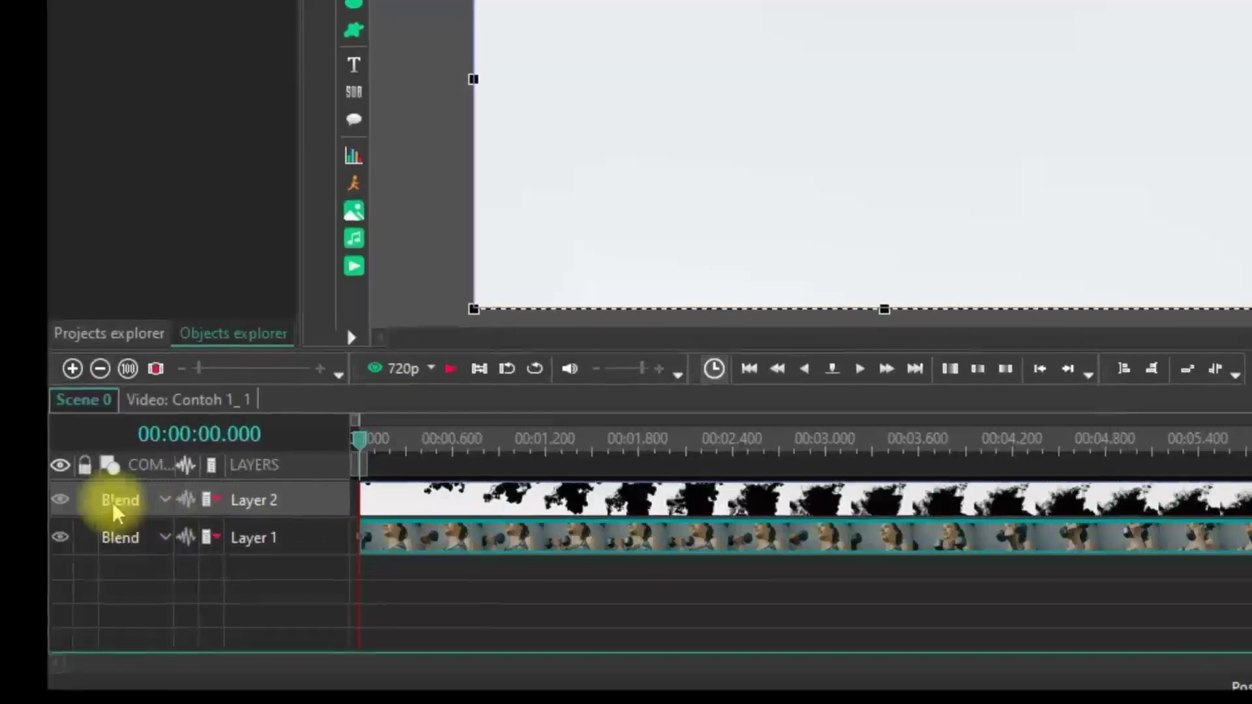
- Set the composition mode of Layer 2, holding the ink clip, to Screen and preview the result
{"action": "left_click", "coordinate": [162, 500]}
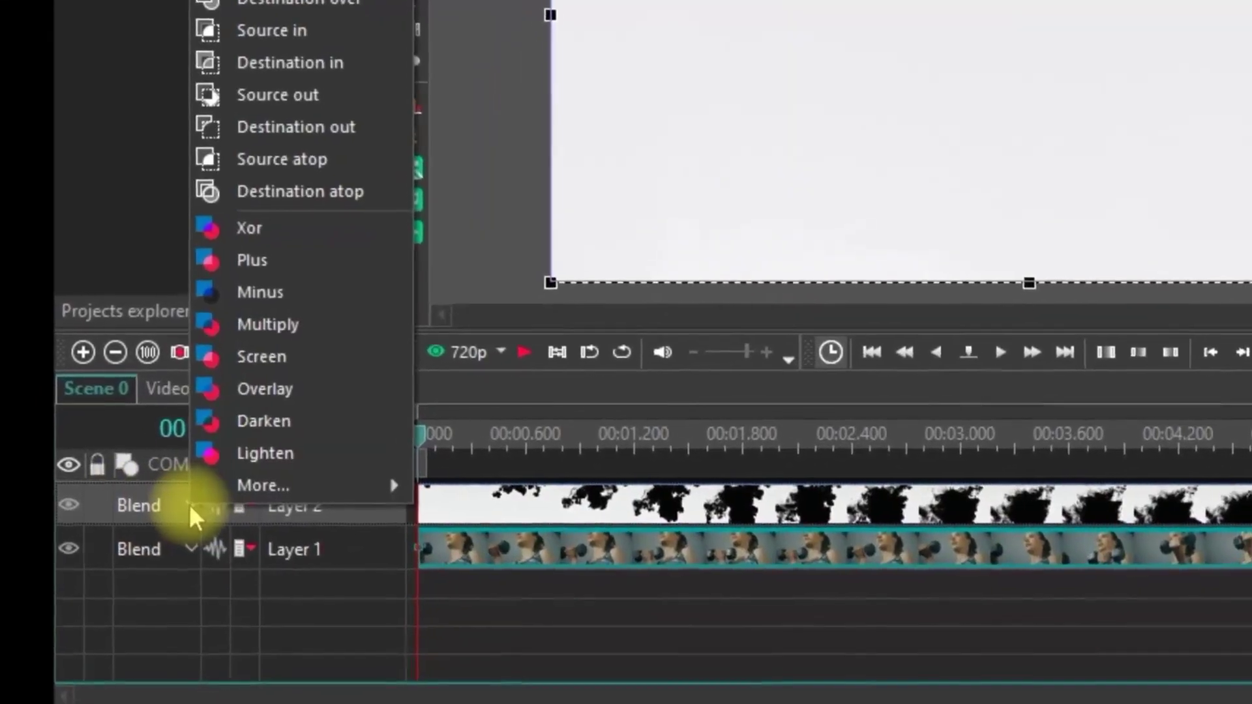
{"action": "left_click", "coordinate": [302, 340]}
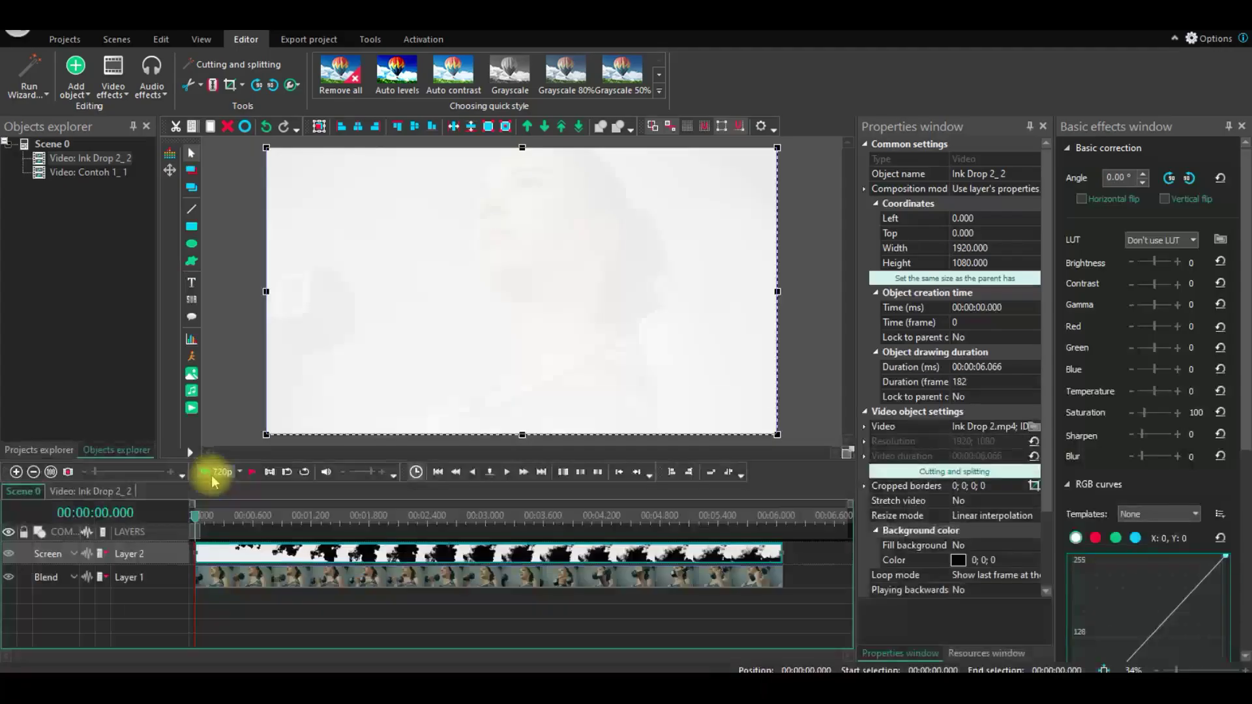
{"action": "left_click", "coordinate": [530, 336]}
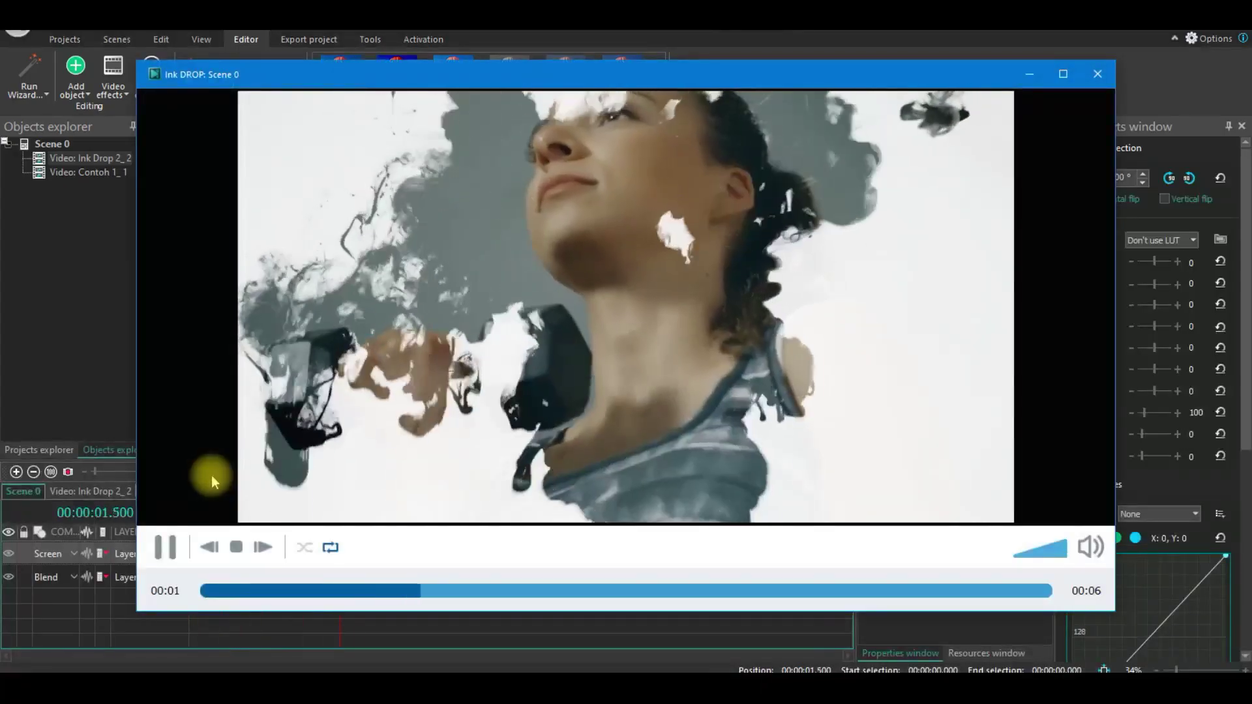
{"action": "left_click", "coordinate": [1099, 74]}
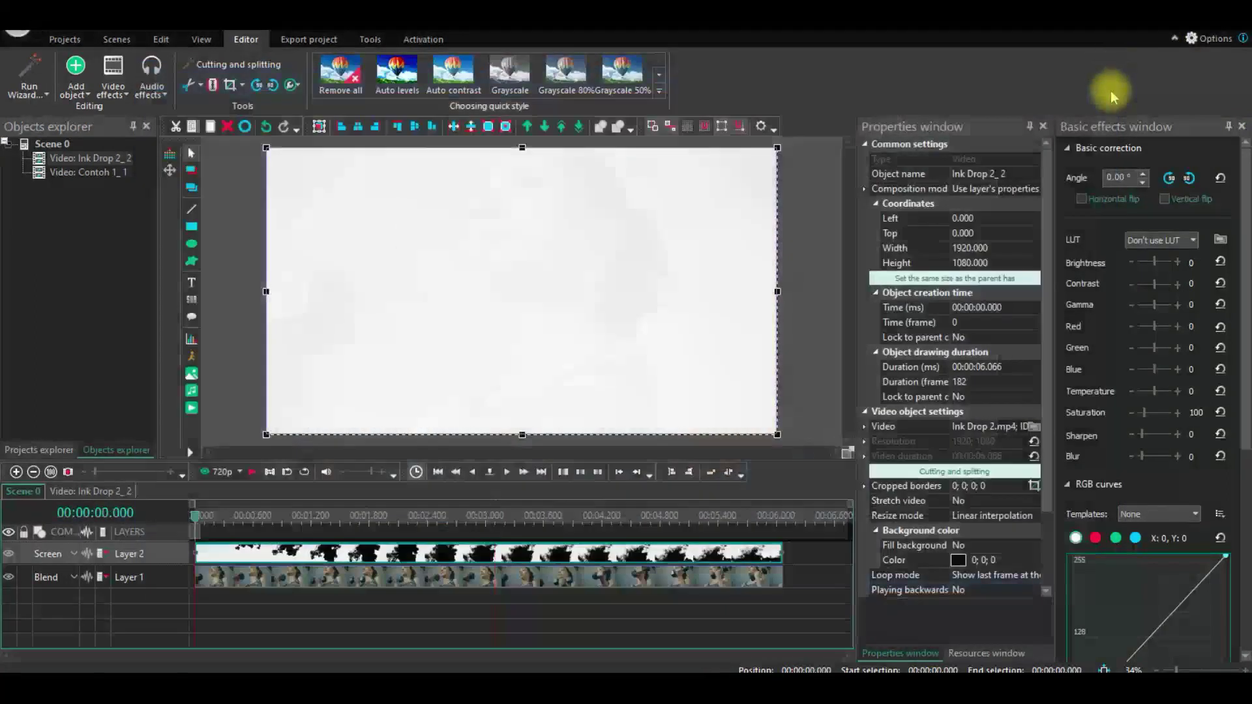
- Add the 170804_A_Lombok_023 video from the 1 Ink Drop folder and place it directly after the Contoh 1 clip on Layer 1
{"action": "left_click", "coordinate": [79, 97]}
{"action": "left_click", "coordinate": [104, 361]}
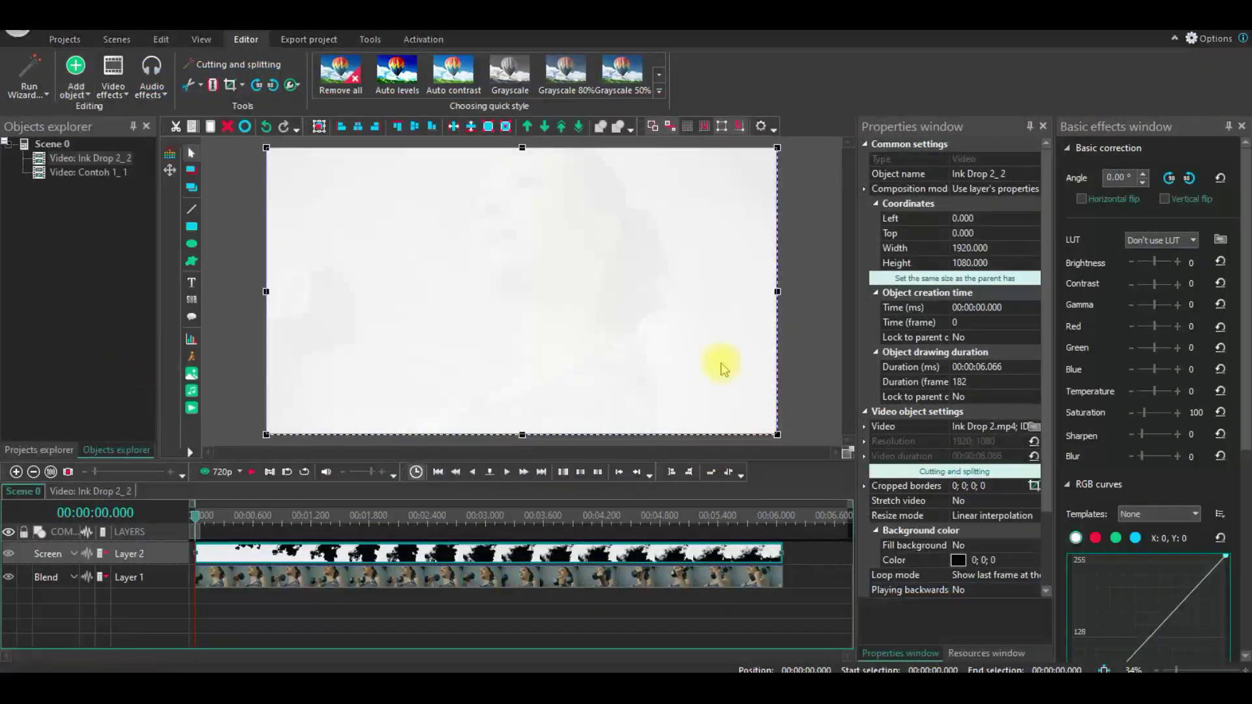
{"action": "left_click", "coordinate": [326, 194]}
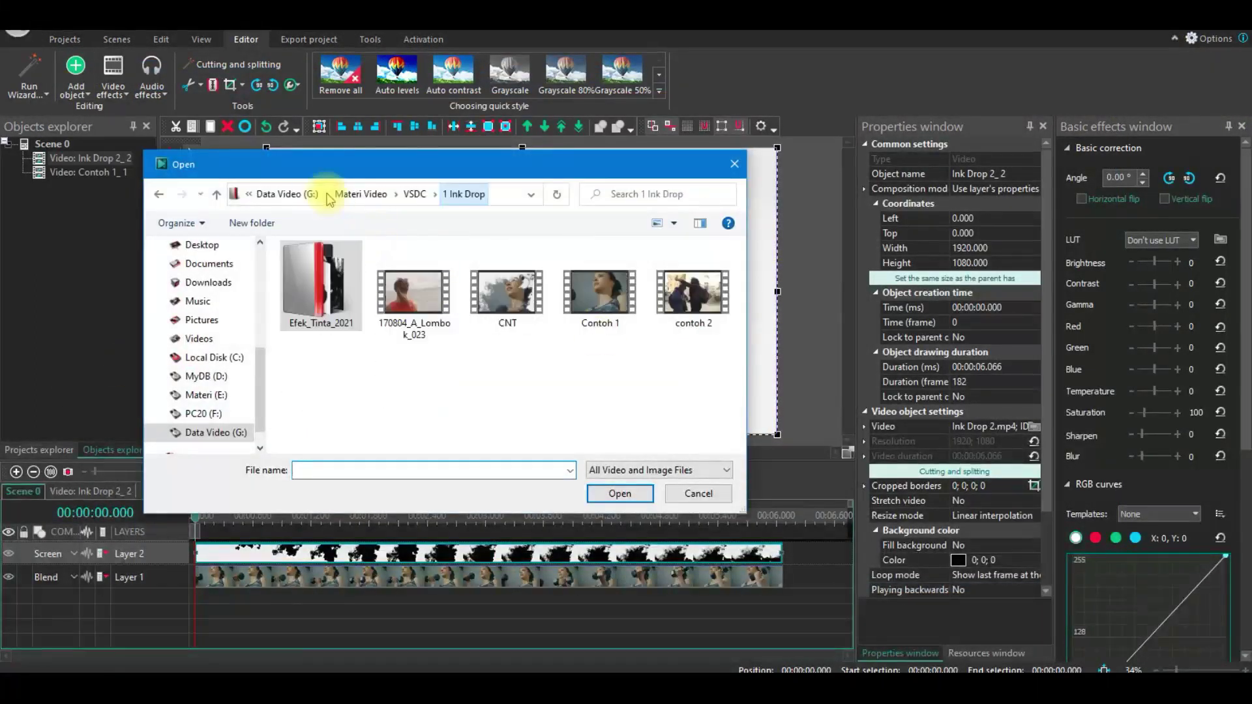
{"action": "double_click", "coordinate": [414, 323]}
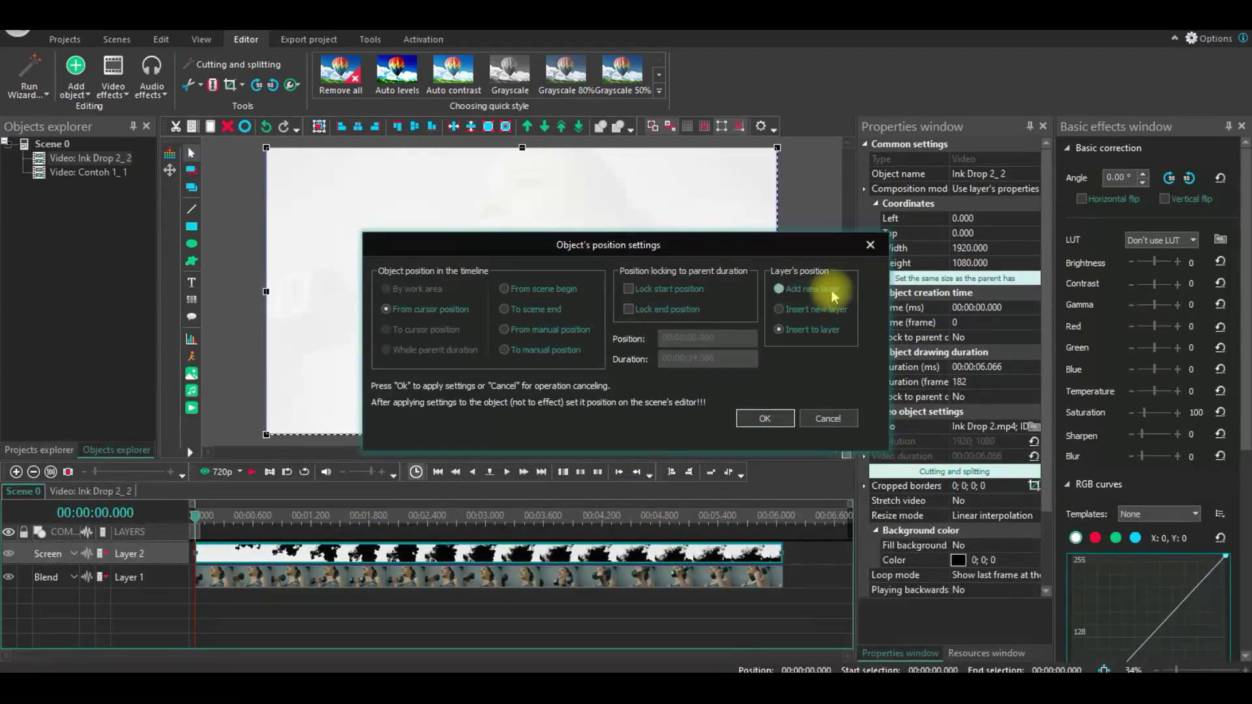
{"action": "left_click", "coordinate": [773, 425]}
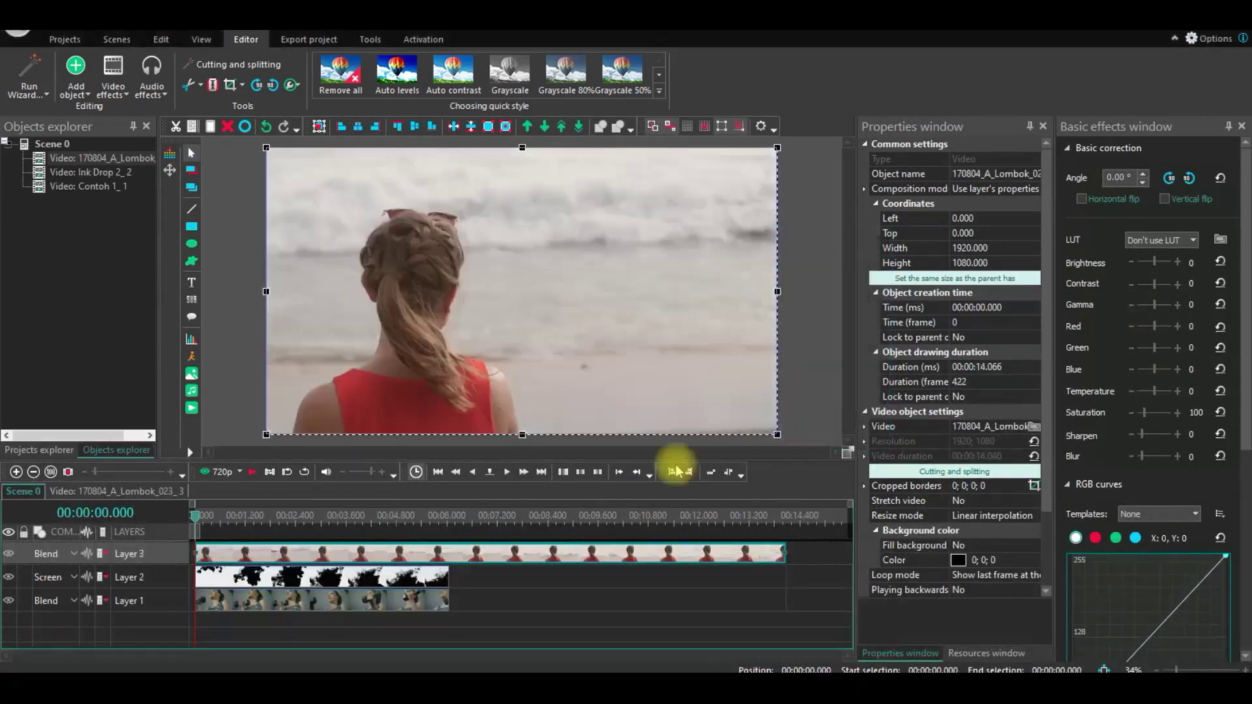
{"action": "mouse_move", "coordinate": [438, 556]}
{"action": "left_mouse_down"}
{"action": "mouse_move", "coordinate": [637, 567]}
{"action": "mouse_move", "coordinate": [679, 594]}
{"action": "left_mouse_up"}
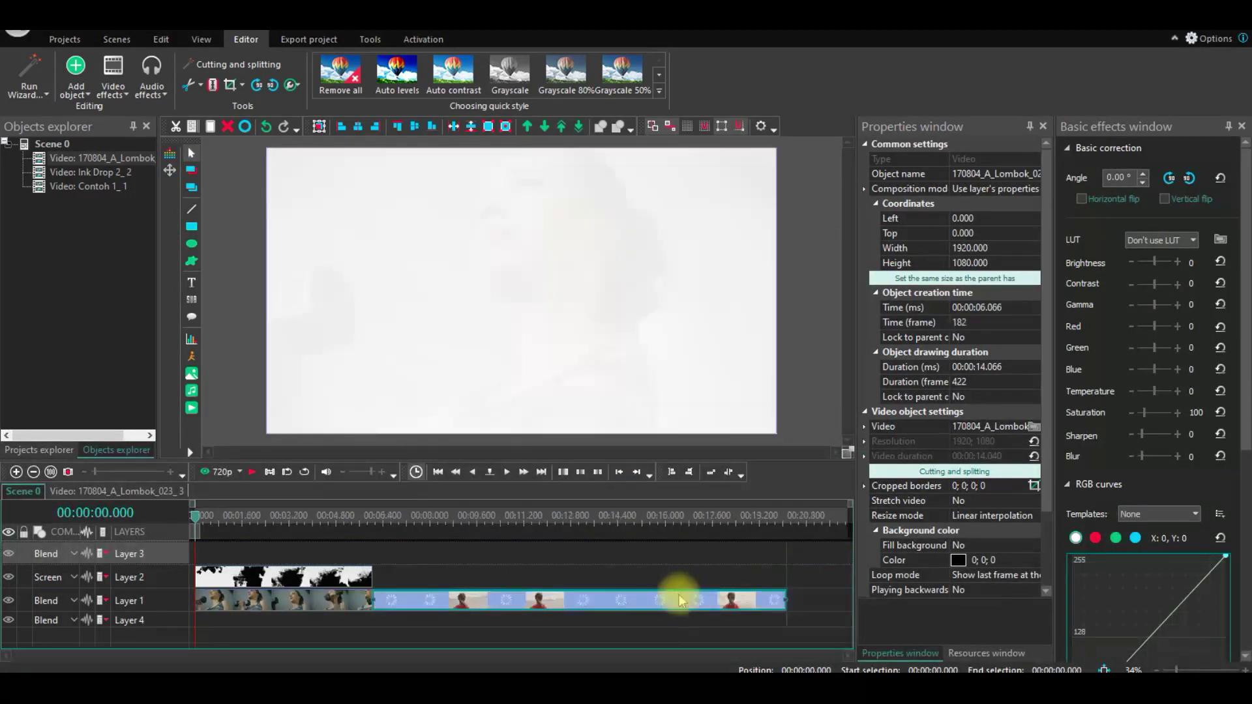
- Add the Ink Drop 1 video from Efek_Tinta_2021 and place it directly after the Ink Drop 2 clip on Layer 2
{"action": "left_click", "coordinate": [77, 77]}
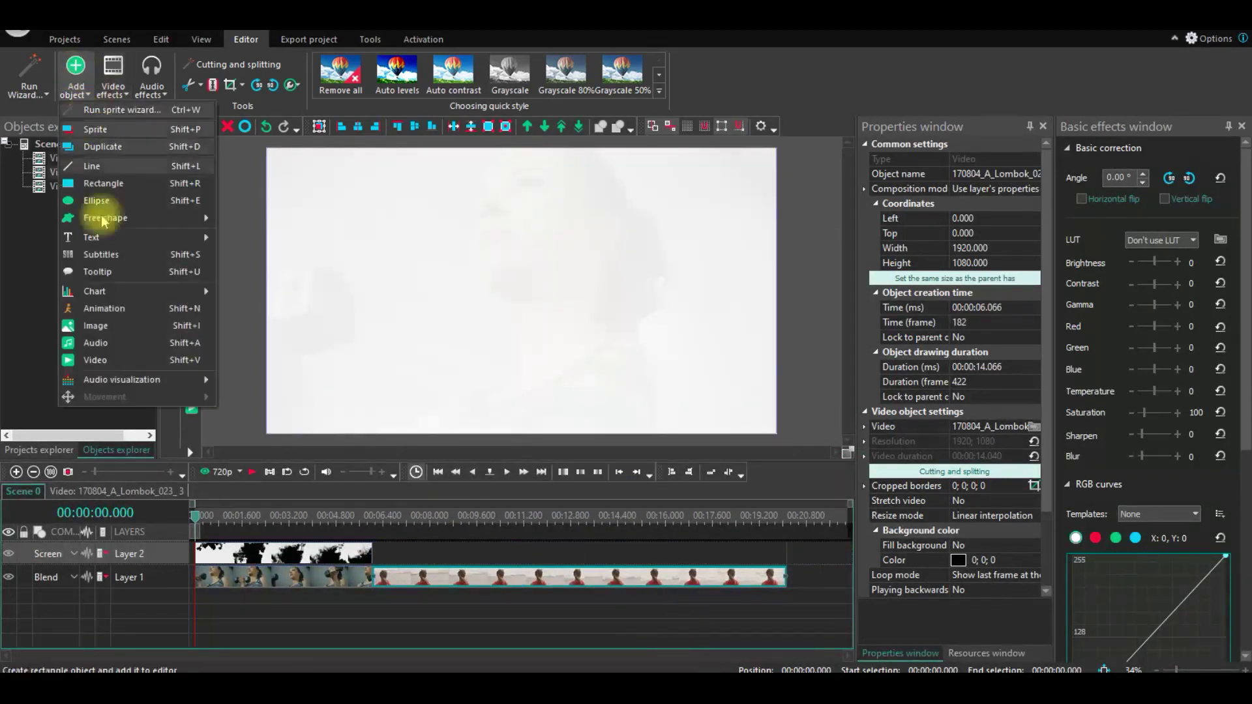
{"action": "left_click", "coordinate": [98, 345]}
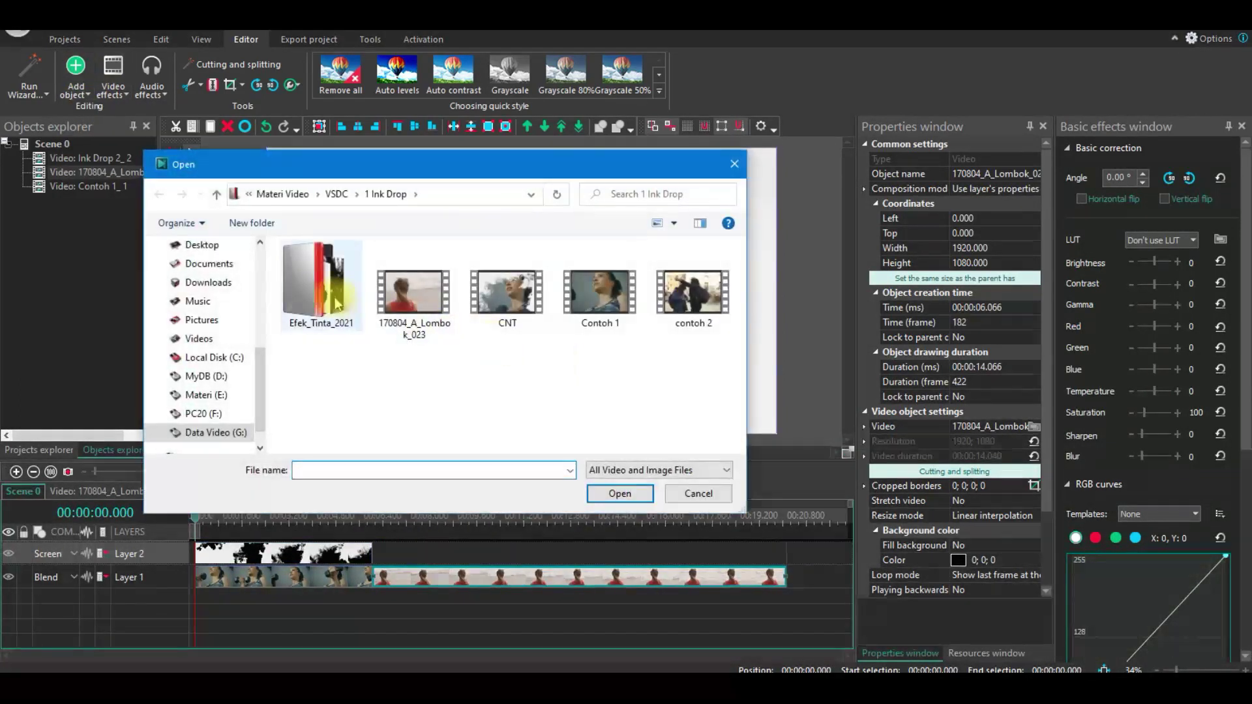
{"action": "double_click", "coordinate": [314, 287]}
{"action": "double_click", "coordinate": [398, 306]}
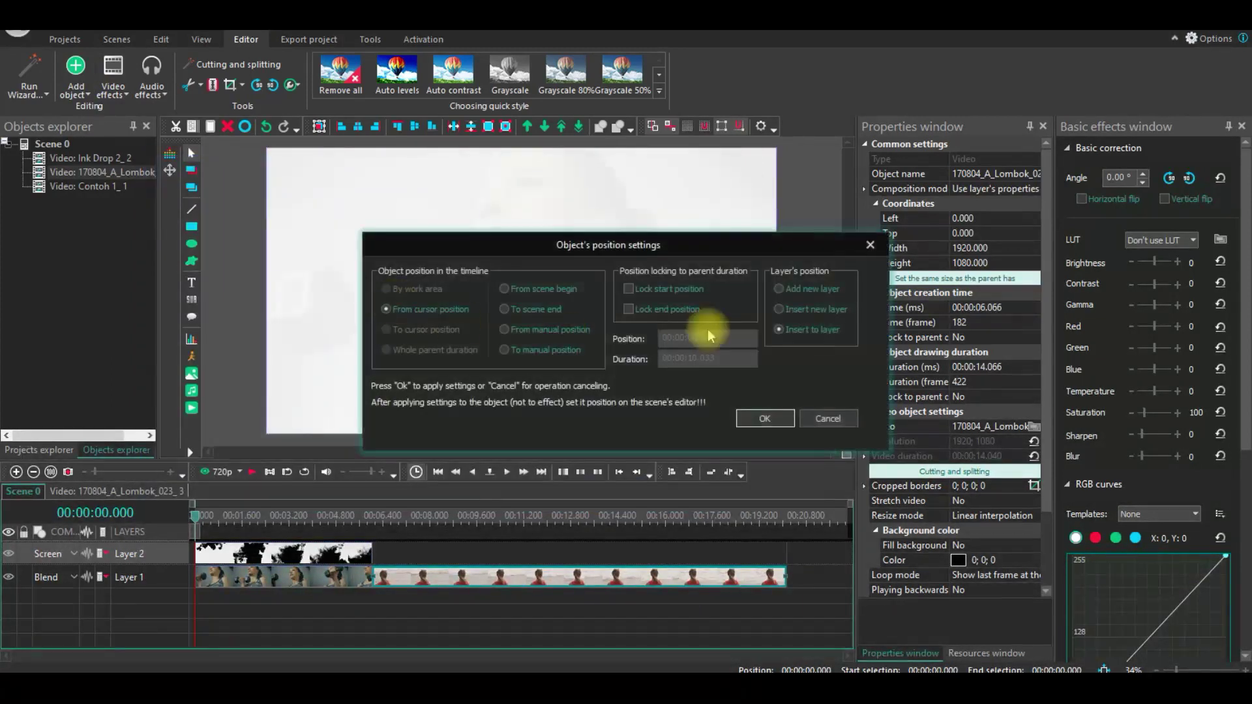
{"action": "left_click", "coordinate": [777, 419]}
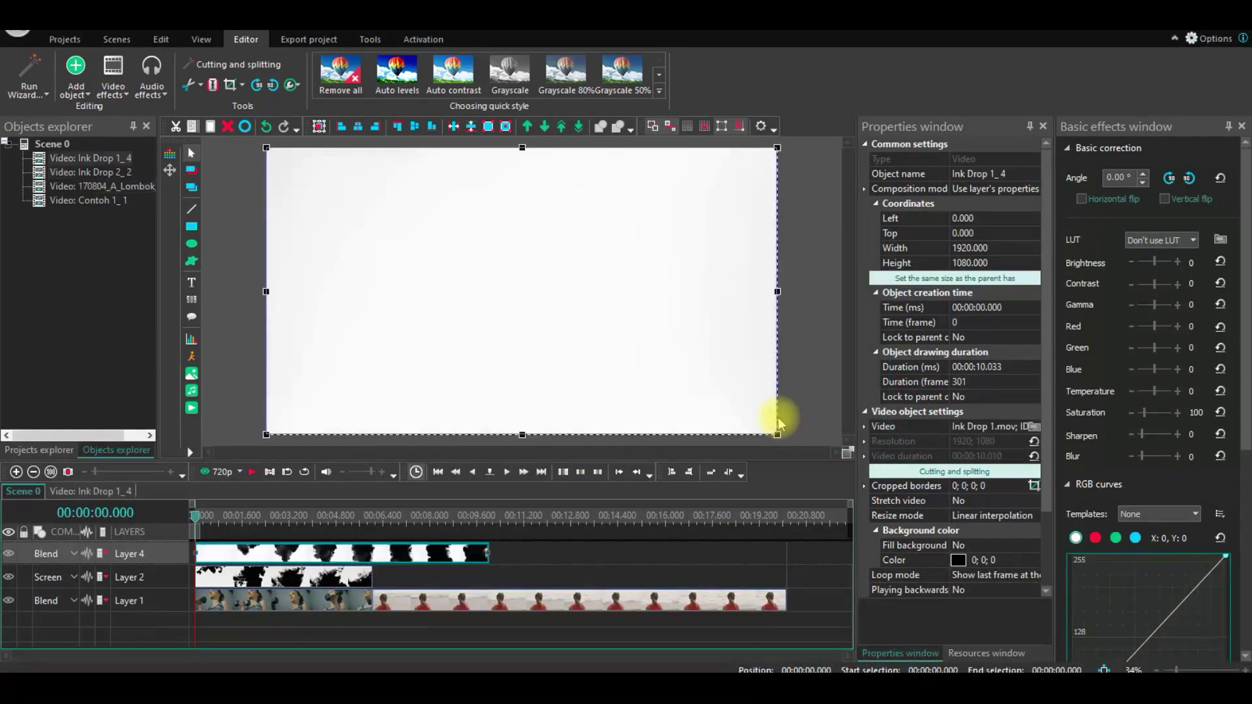
{"action": "mouse_move", "coordinate": [366, 559]}
{"action": "left_mouse_down"}
{"action": "mouse_move", "coordinate": [540, 559]}
{"action": "mouse_move", "coordinate": [562, 577]}
{"action": "mouse_move", "coordinate": [544, 580]}
{"action": "left_mouse_up"}
- Trim the end of the 170804_A_Lombok_023 clip to match Ink Drop 1, 10.033 seconds long, and preview the join between the clips
{"action": "left_click_drag", "start_coordinate": [783, 578], "coordinate": [663, 579]}
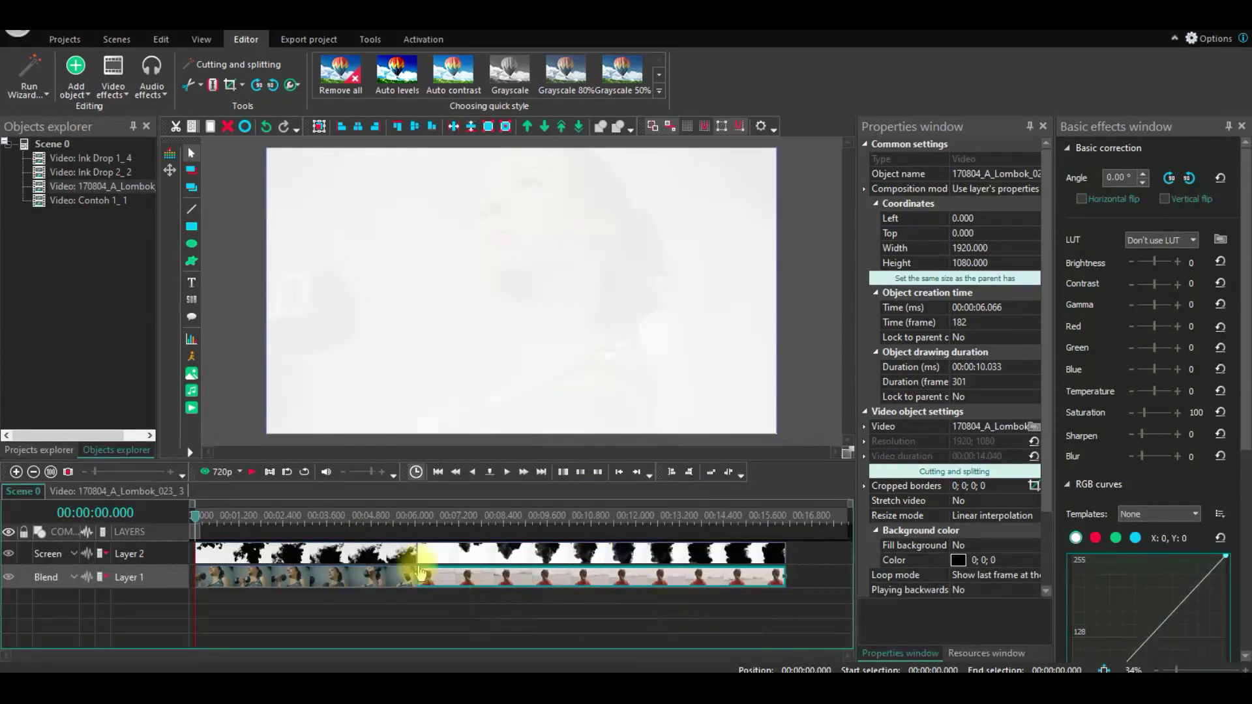
{"action": "left_click", "coordinate": [213, 471]}
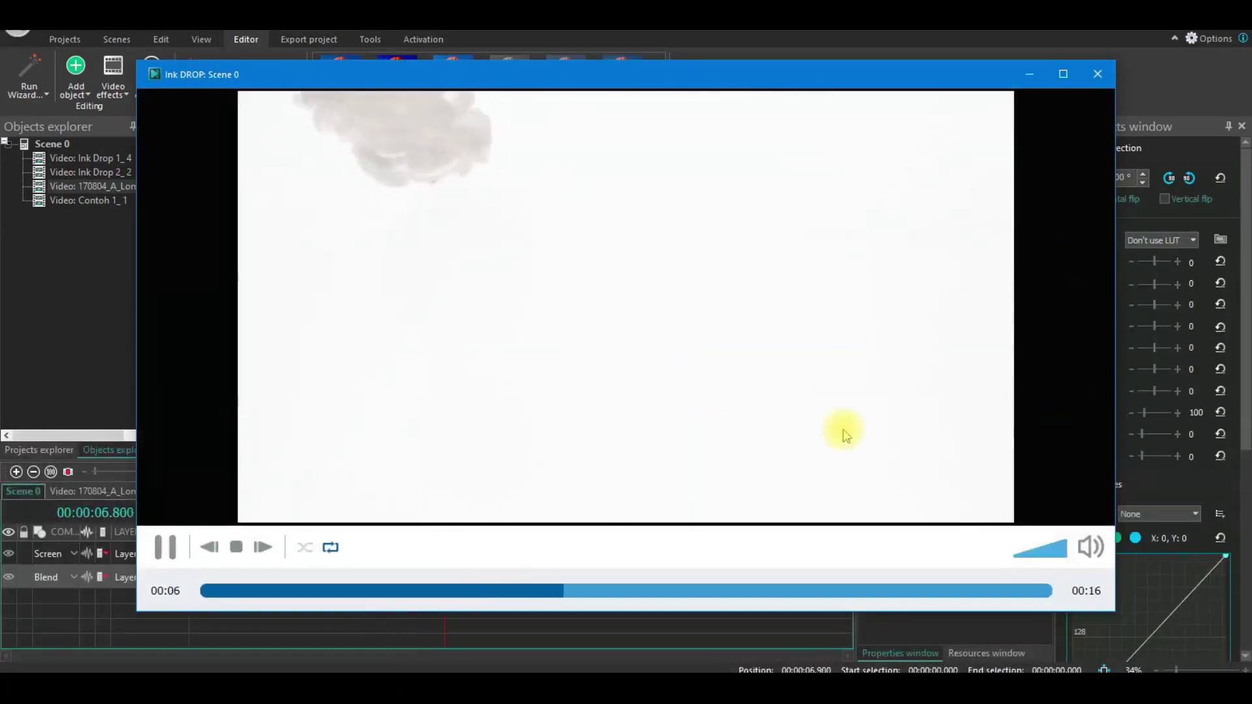
{"action": "left_click", "coordinate": [1098, 75]}
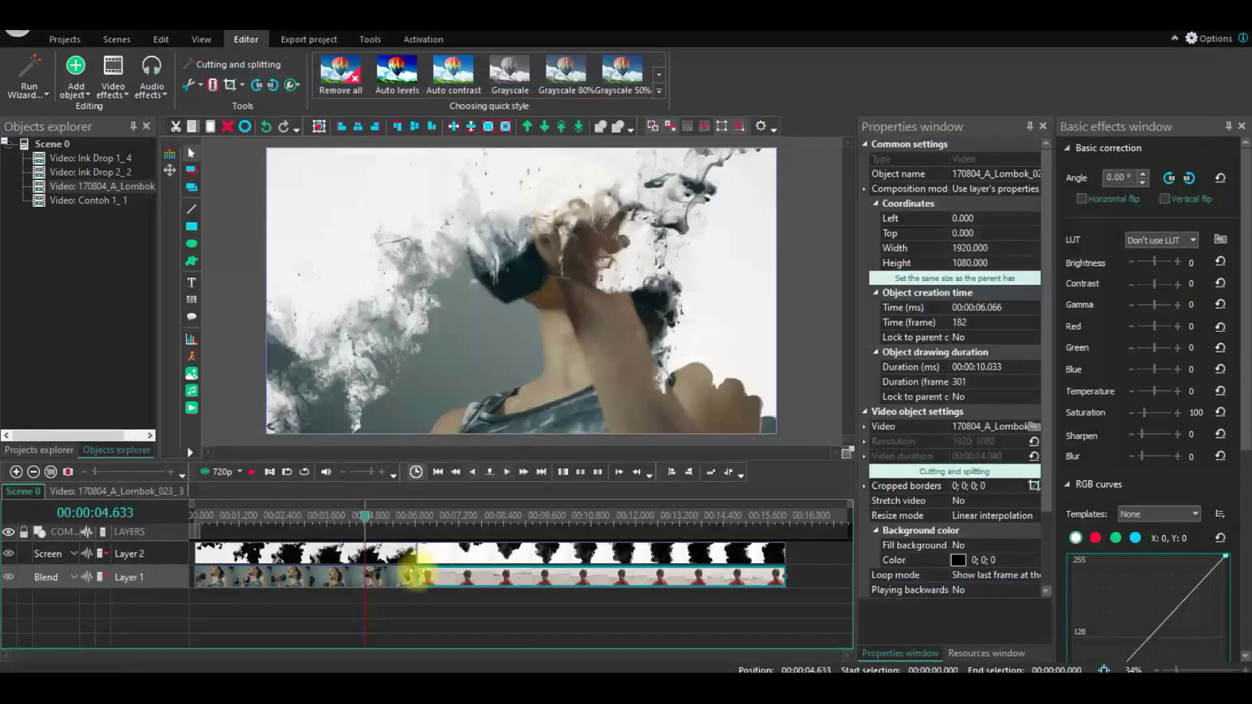
{"action": "left_click", "coordinate": [221, 473]}
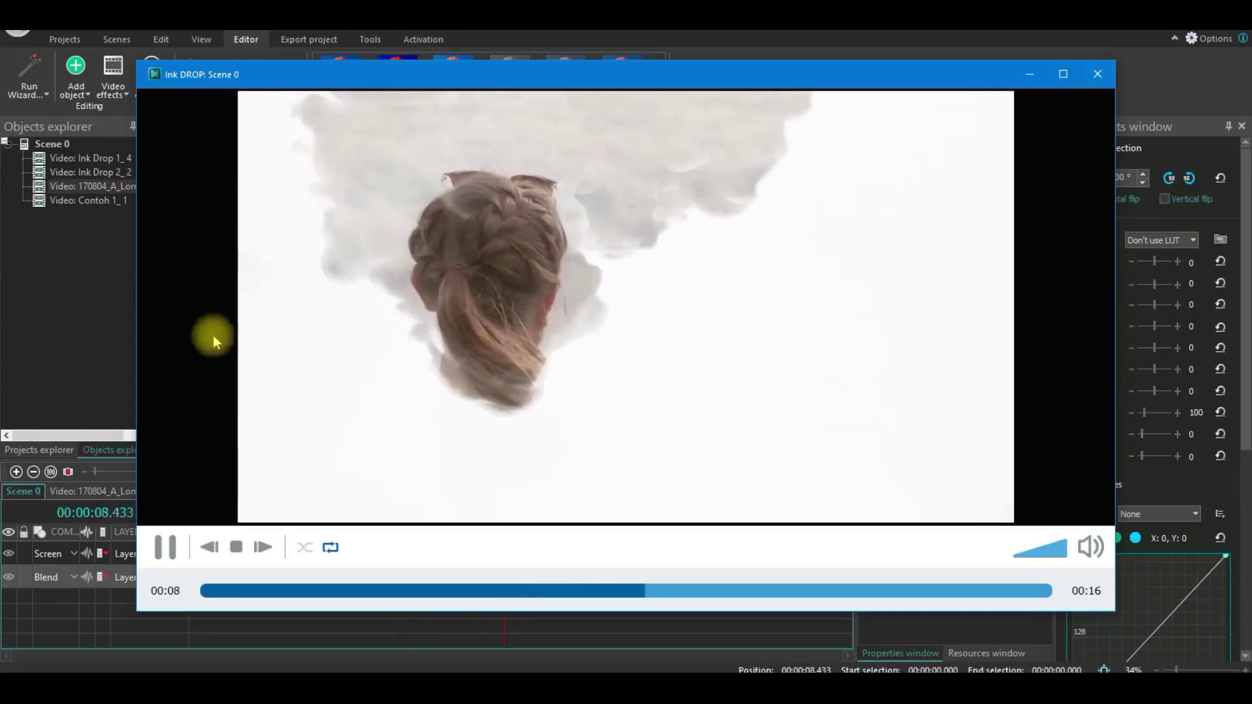
{"action": "left_click", "coordinate": [1098, 73]}
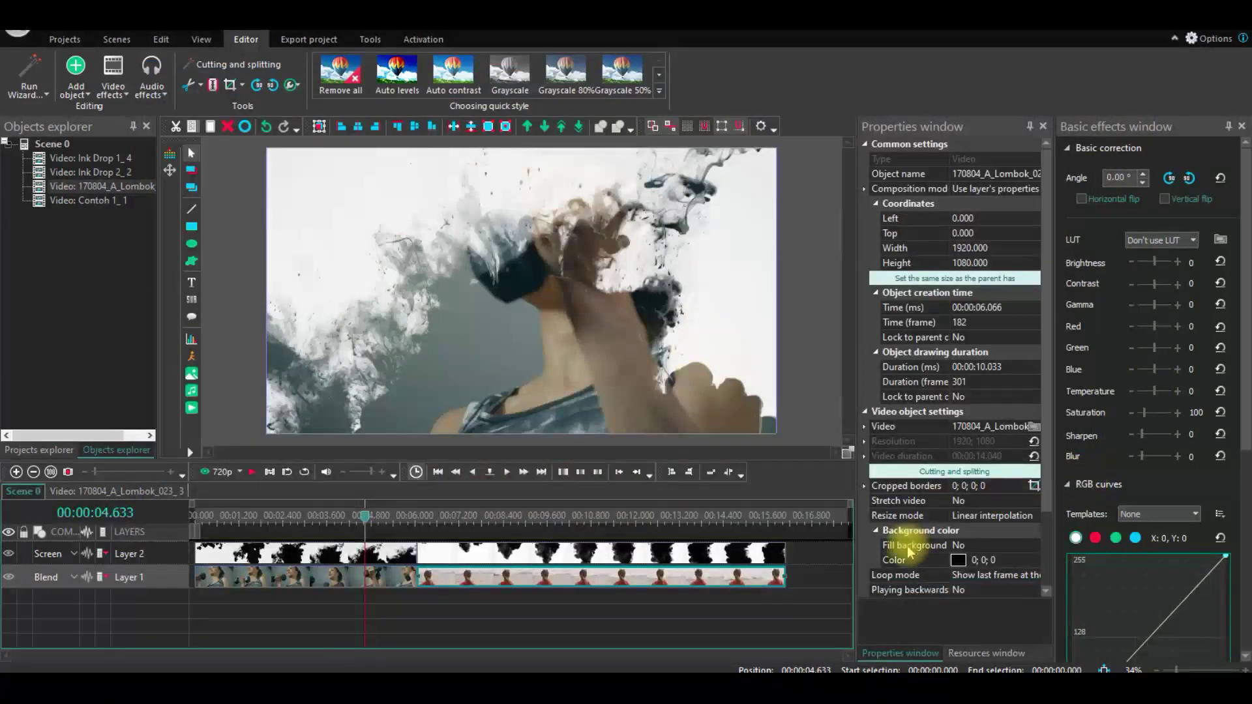
- Add the Transition 1 video on a new top layer, start it at 00:00:05.066 across the cut between the clips, and preview it
{"action": "left_click", "coordinate": [72, 77]}
{"action": "left_click", "coordinate": [871, 379]}
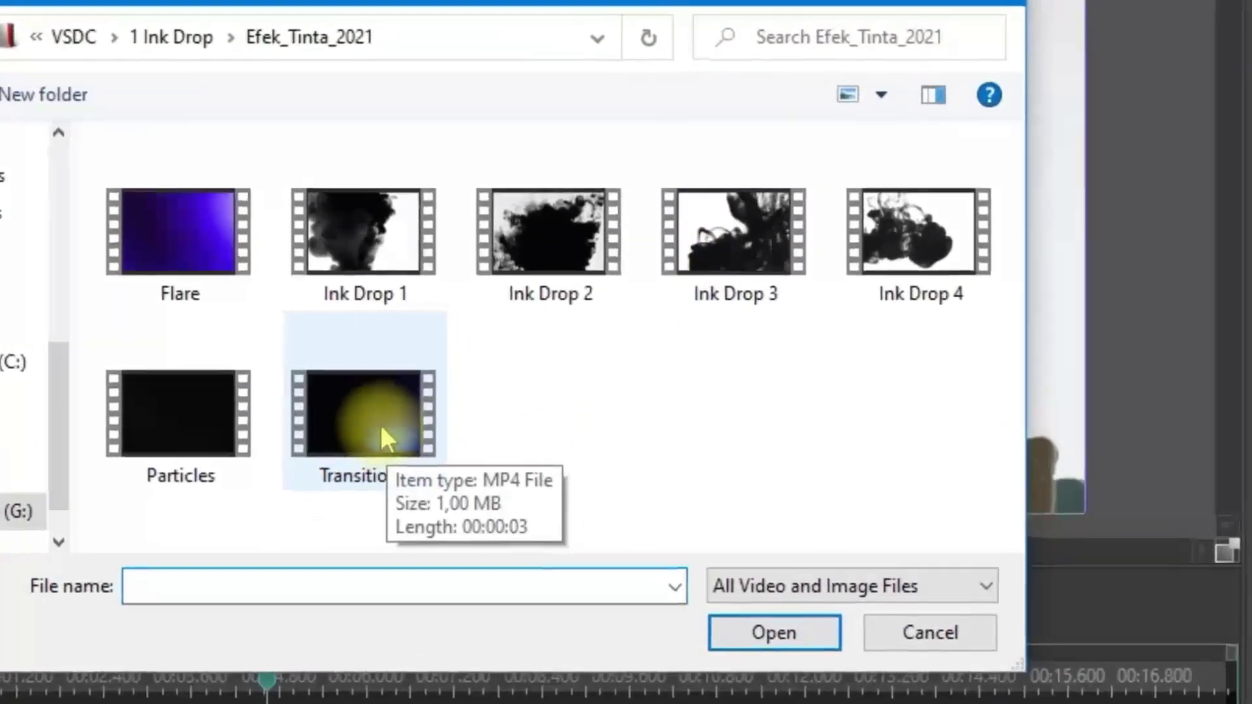
{"action": "left_click", "coordinate": [437, 417]}
{"action": "double_click", "coordinate": [350, 439]}
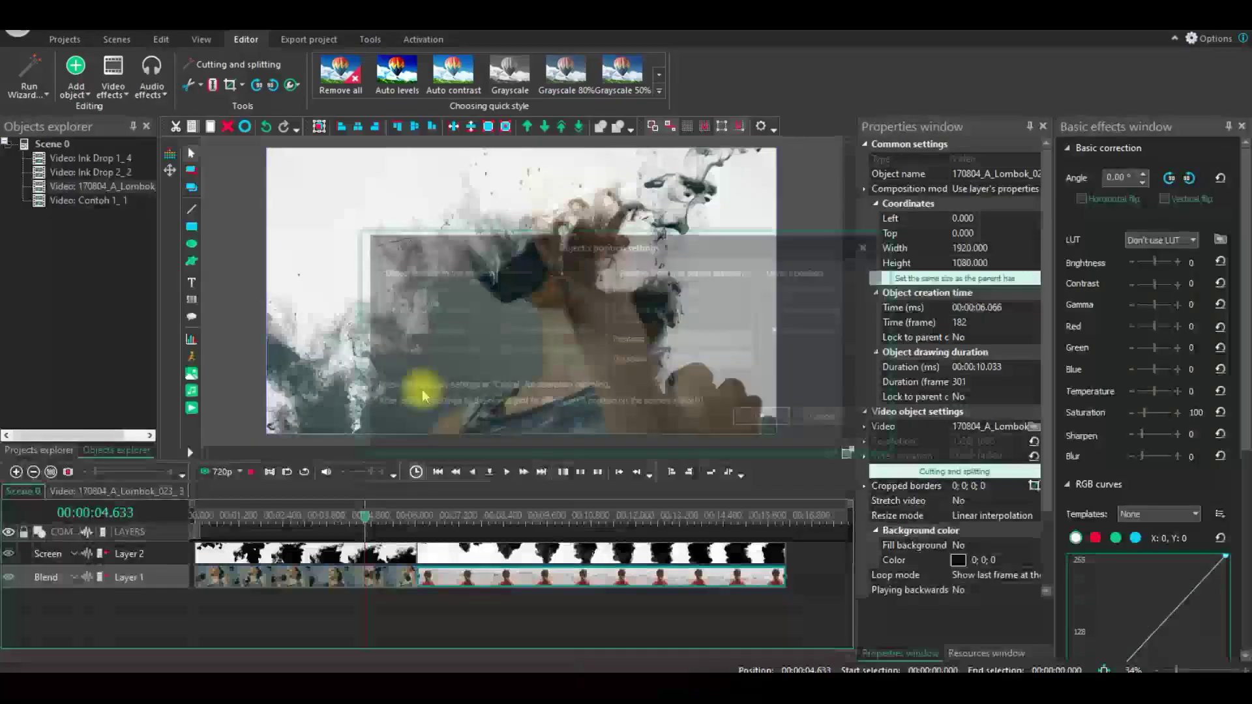
{"action": "left_click", "coordinate": [785, 419]}
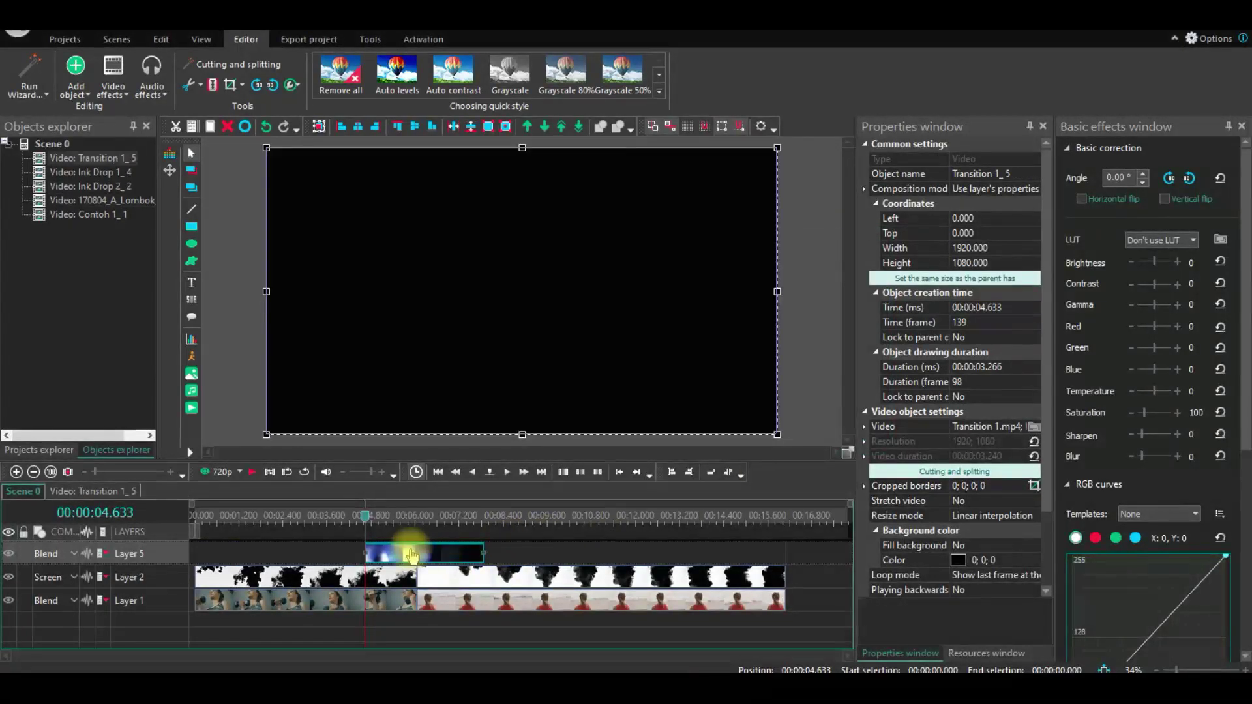
{"action": "left_click_drag", "start_coordinate": [434, 556], "coordinate": [448, 558]}
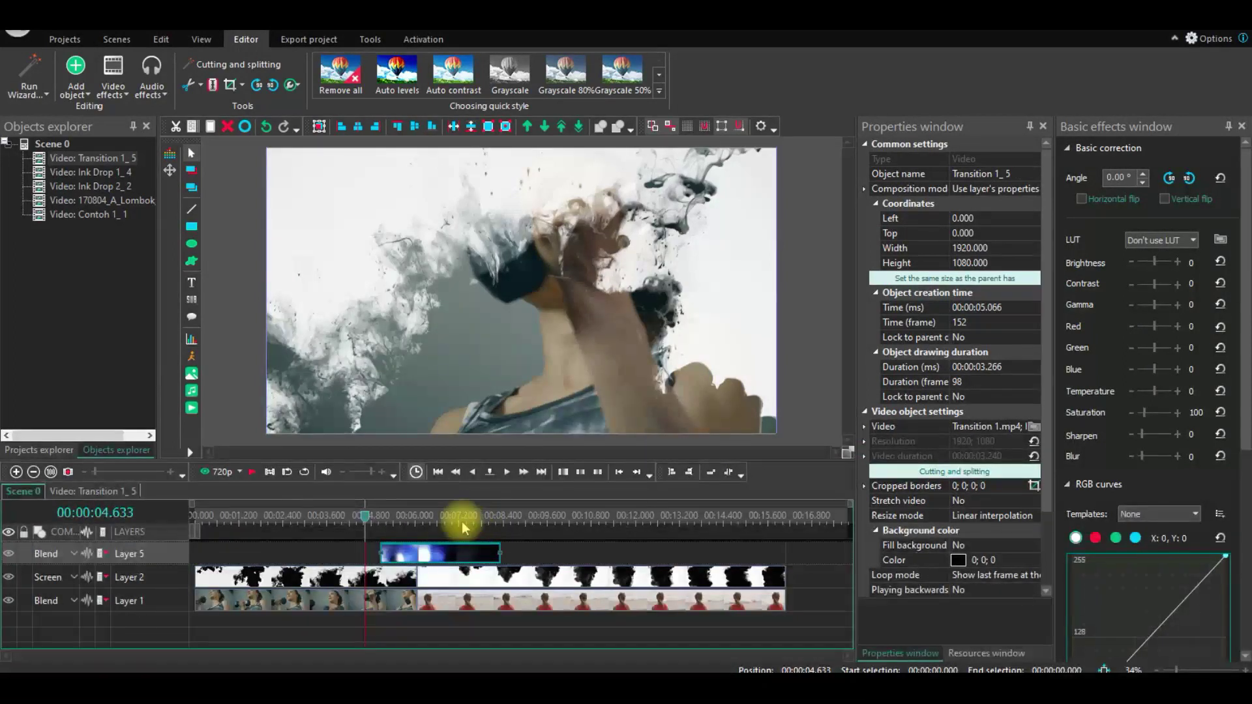
{"action": "left_click", "coordinate": [219, 472]}
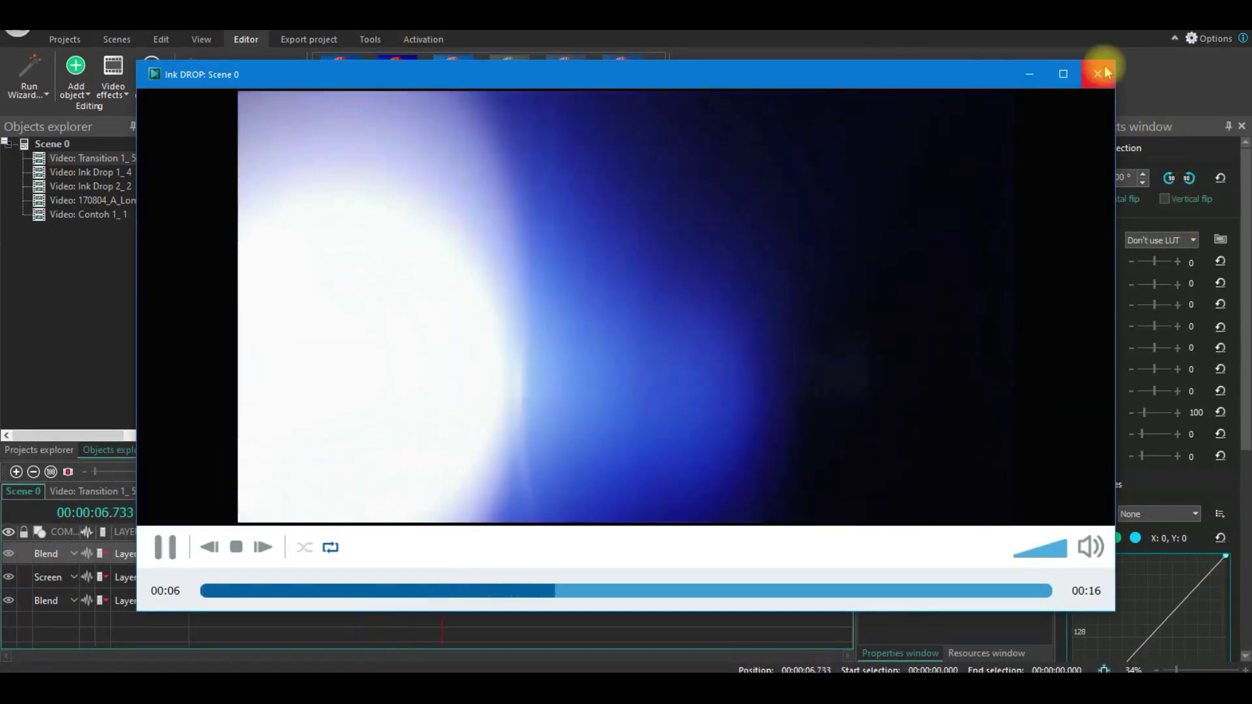
{"action": "left_click", "coordinate": [1100, 74]}
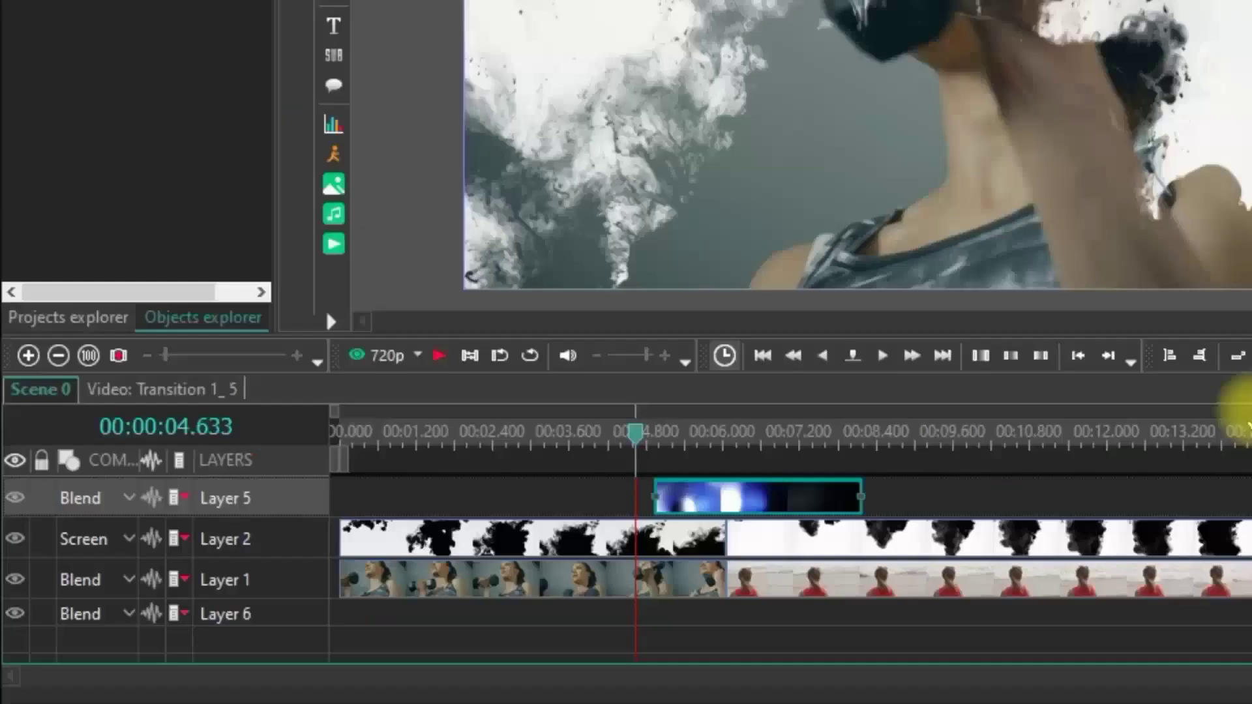
- Set the composition mode of Layer 5, holding the transition clip, to Screen and preview the scene
{"action": "left_click", "coordinate": [74, 555]}
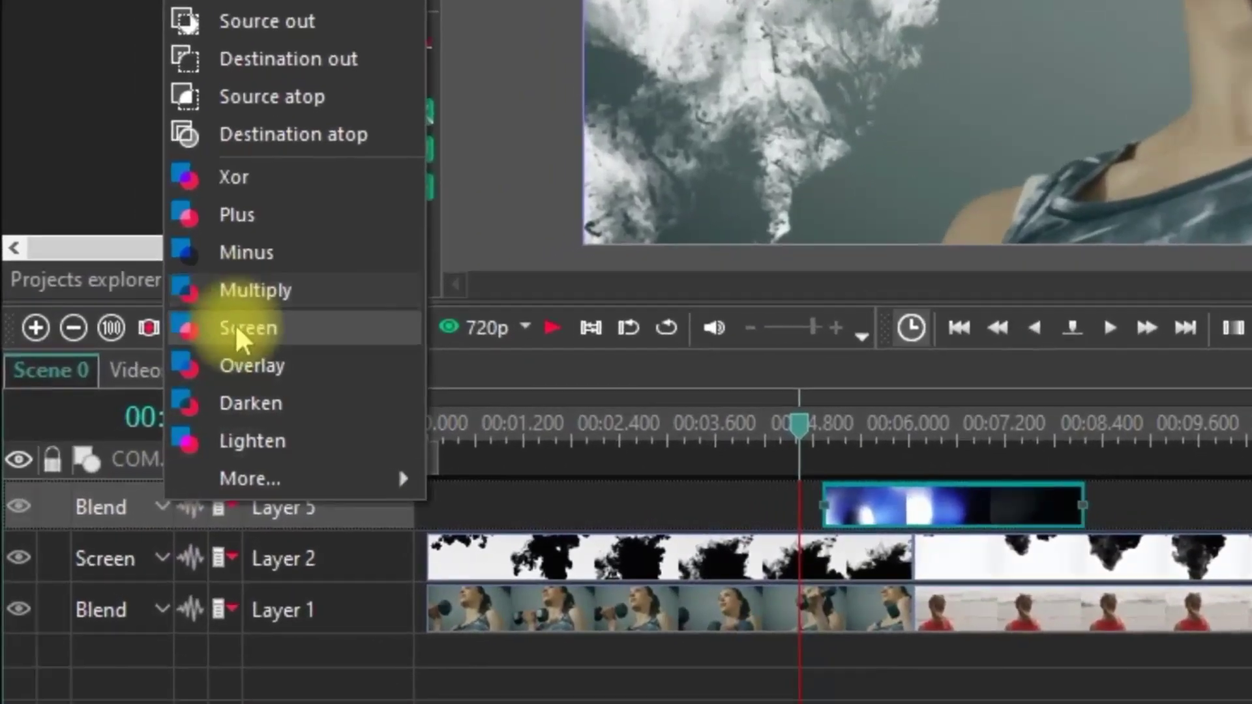
{"action": "left_click", "coordinate": [209, 349]}
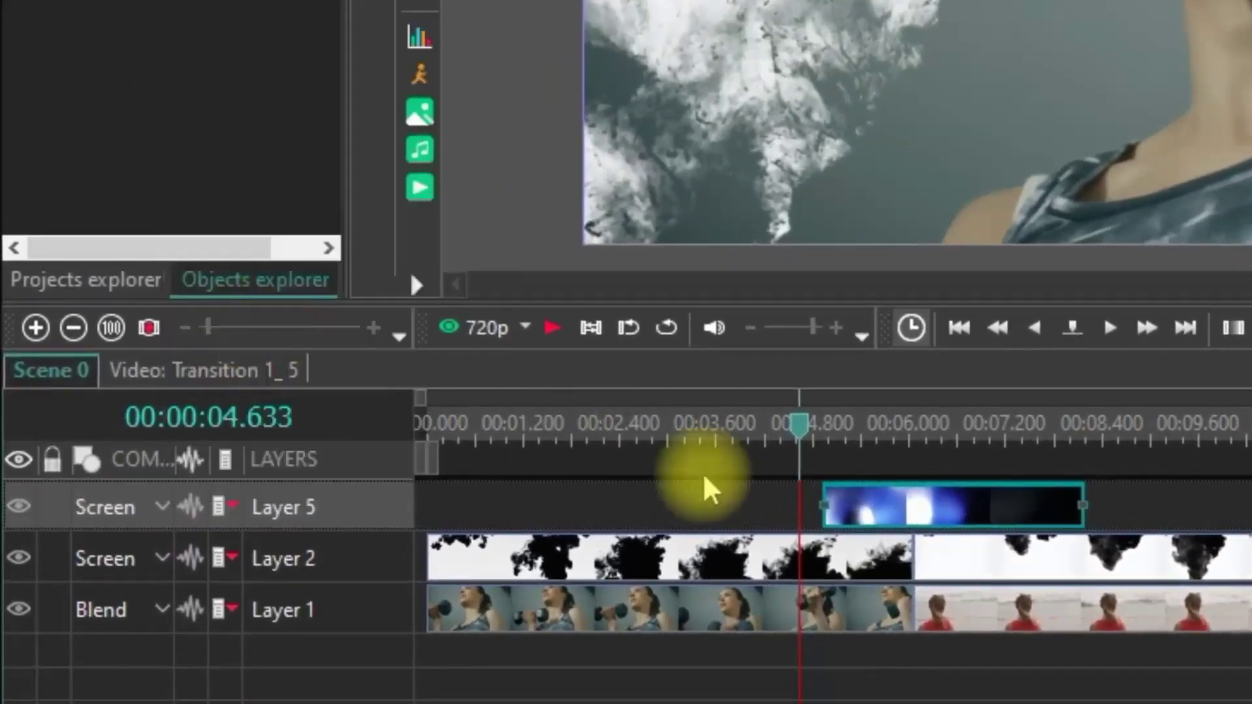
{"action": "left_click", "coordinate": [481, 333]}
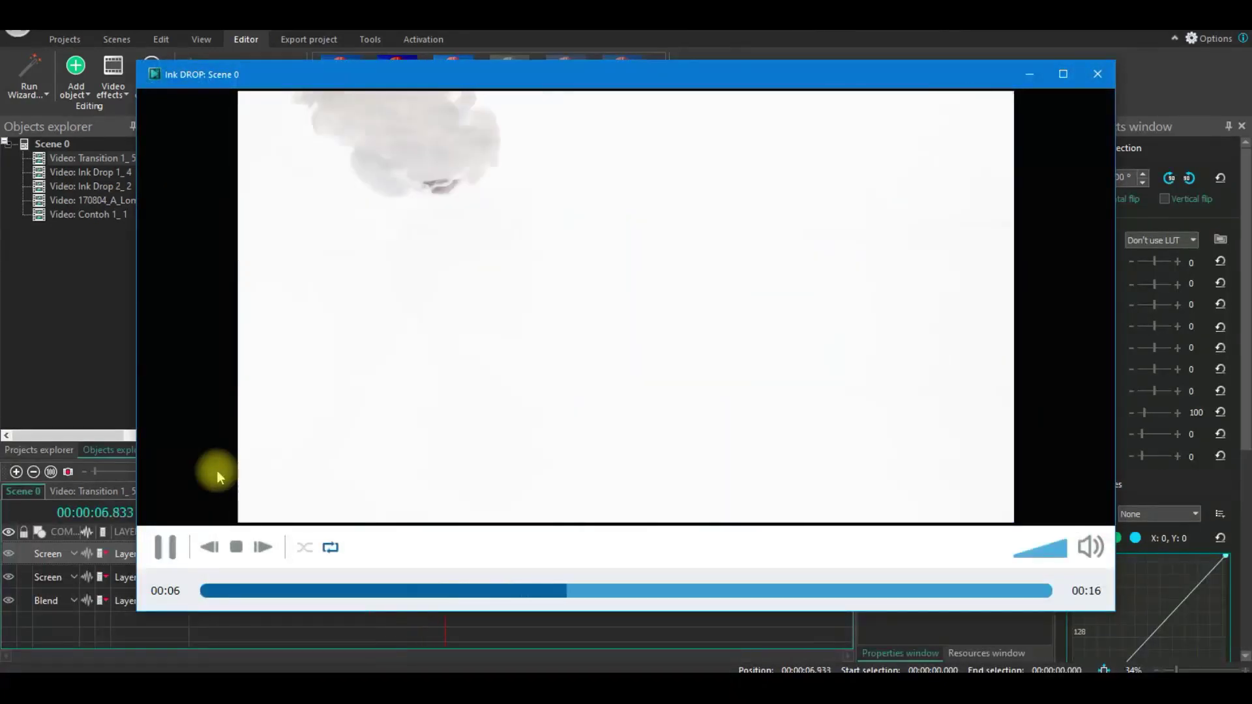
- Try starting the Transition 1 clip at 00:00:04.933 and at 00:00:04.633, previewing the scene for each position
{"action": "left_click", "coordinate": [1098, 74]}
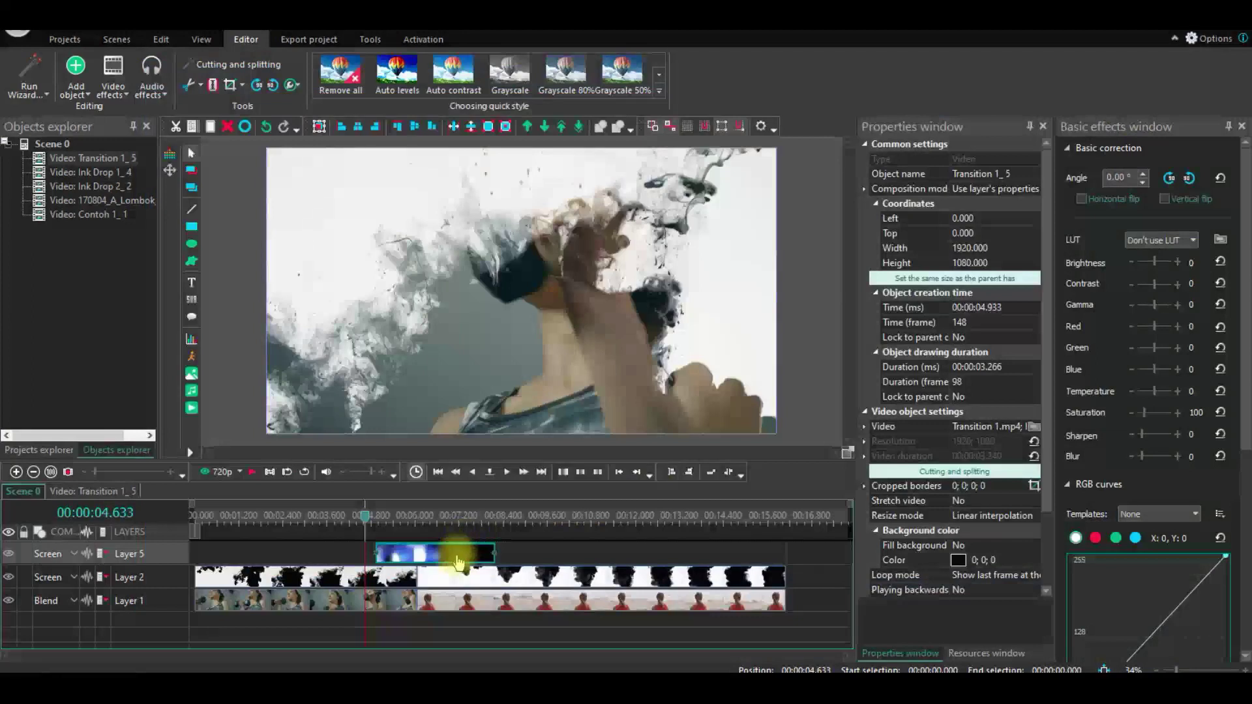
{"action": "left_click", "coordinate": [215, 471]}
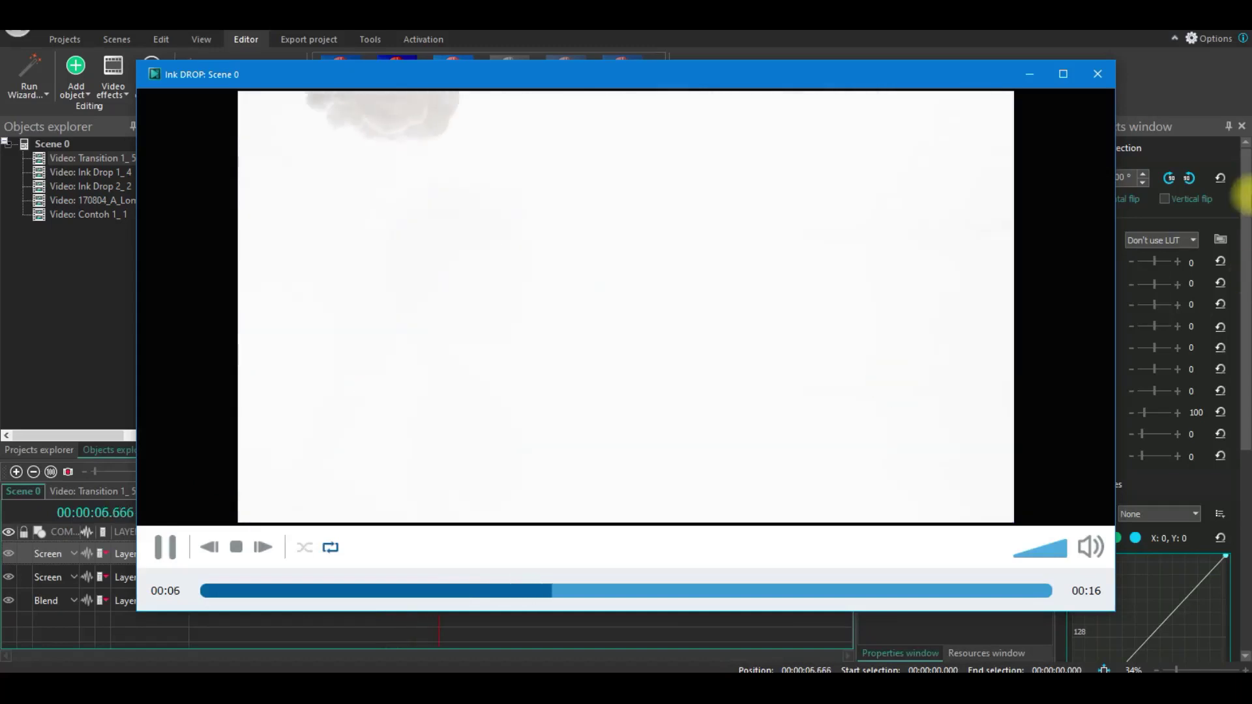
{"action": "left_click", "coordinate": [1099, 74]}
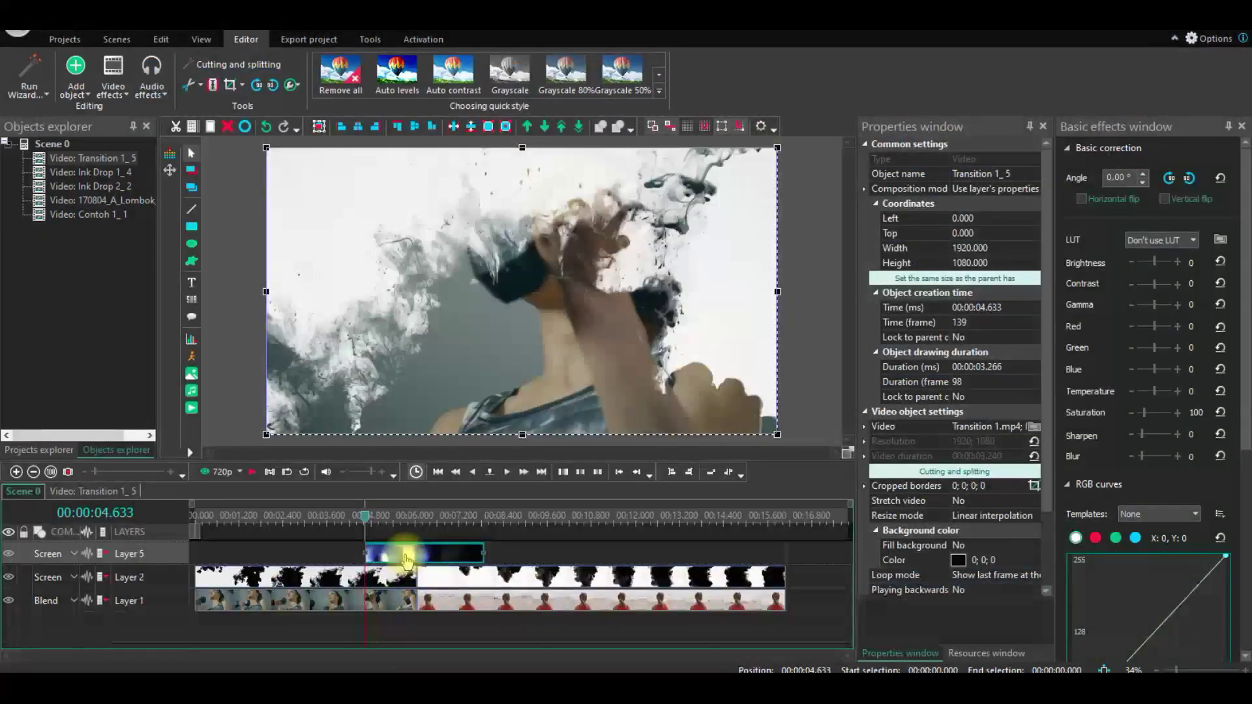
{"action": "left_click", "coordinate": [214, 472]}
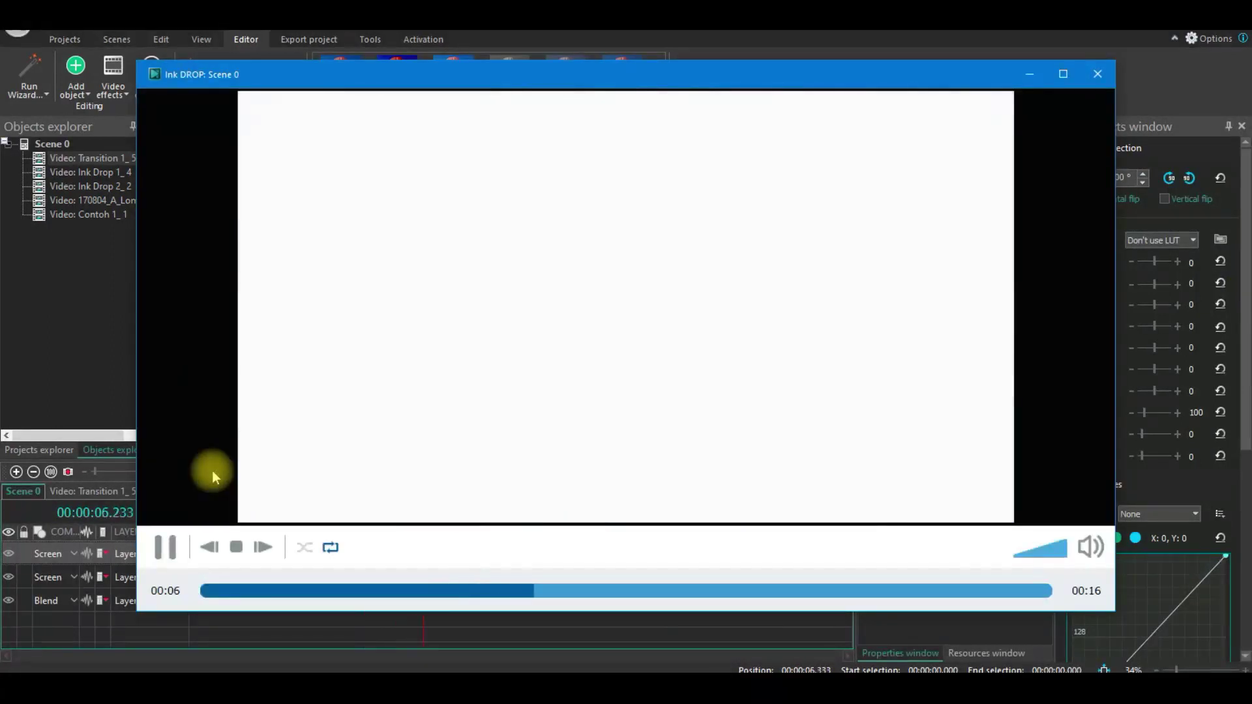
- Move the Transition 1 clip on Layer 5 to start at 00:00:05.200 and preview the scene
{"action": "left_click", "coordinate": [1096, 75]}
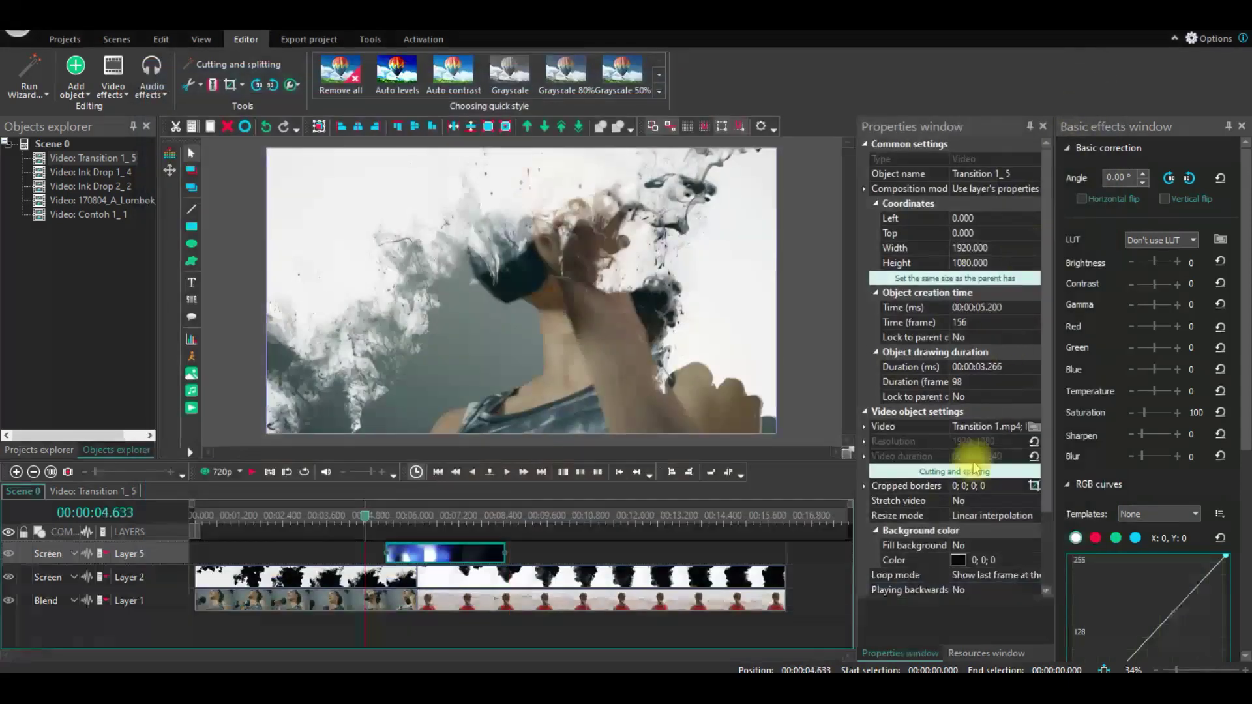
{"action": "left_click", "coordinate": [205, 472]}
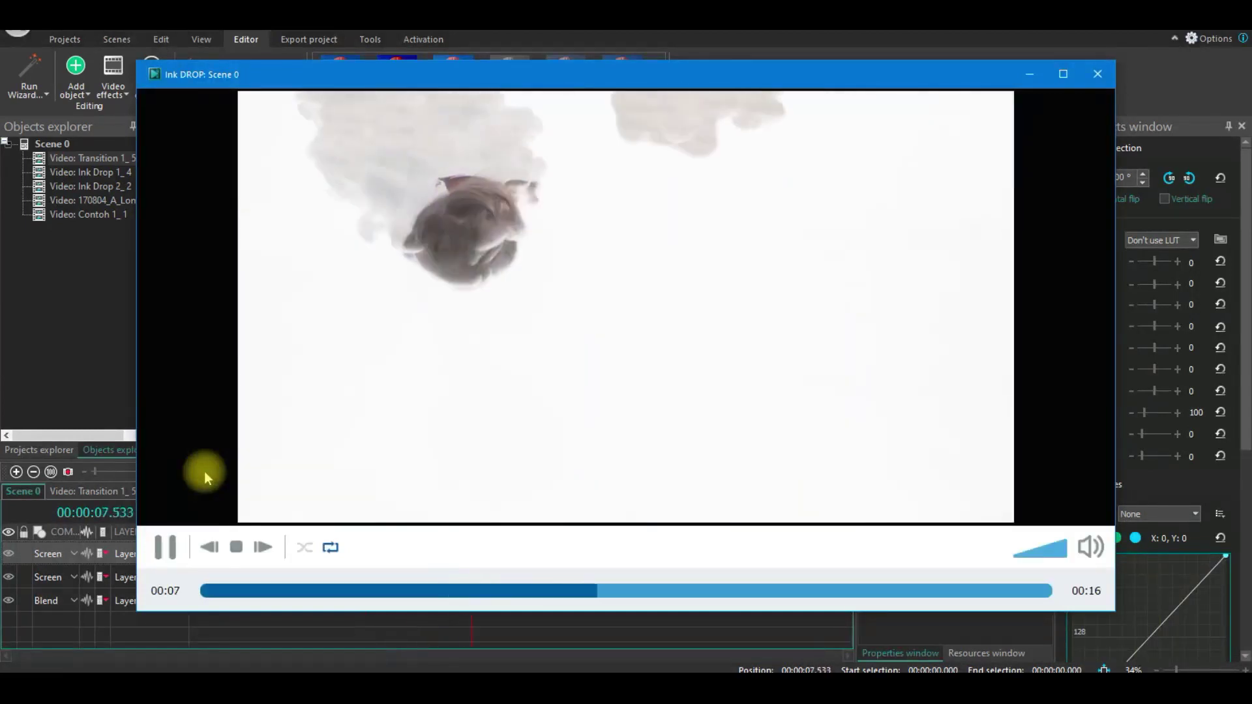
{"action": "left_click", "coordinate": [1098, 74]}
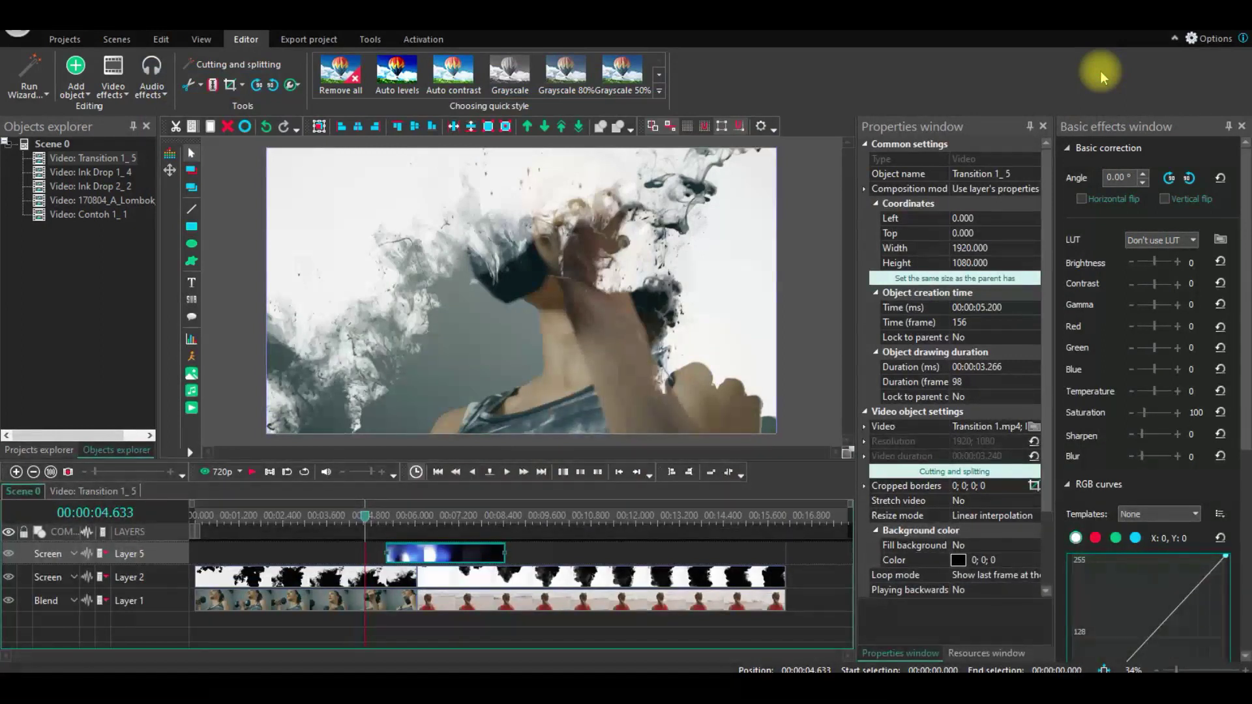
- Add the Particles video from Efek_Tinta_2021 on a new top layer and start it at the beginning of the scene
{"action": "left_click", "coordinate": [78, 103]}
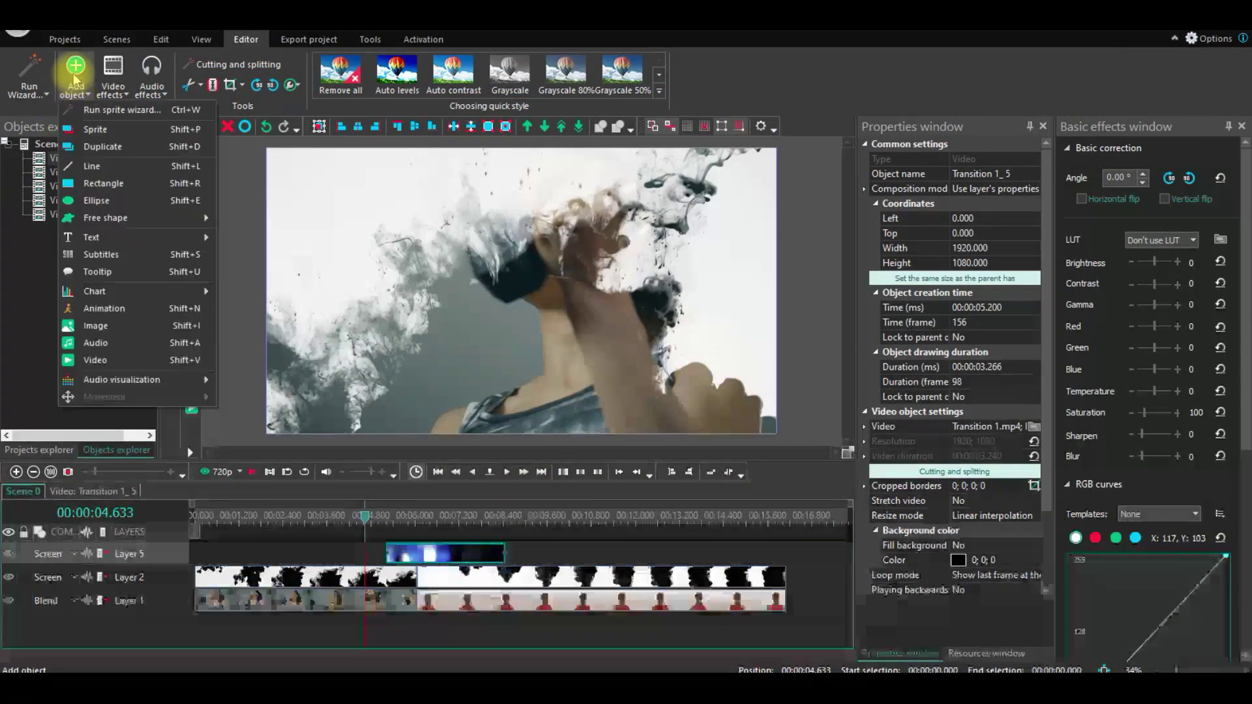
{"action": "left_click", "coordinate": [102, 351]}
{"action": "double_click", "coordinate": [361, 401]}
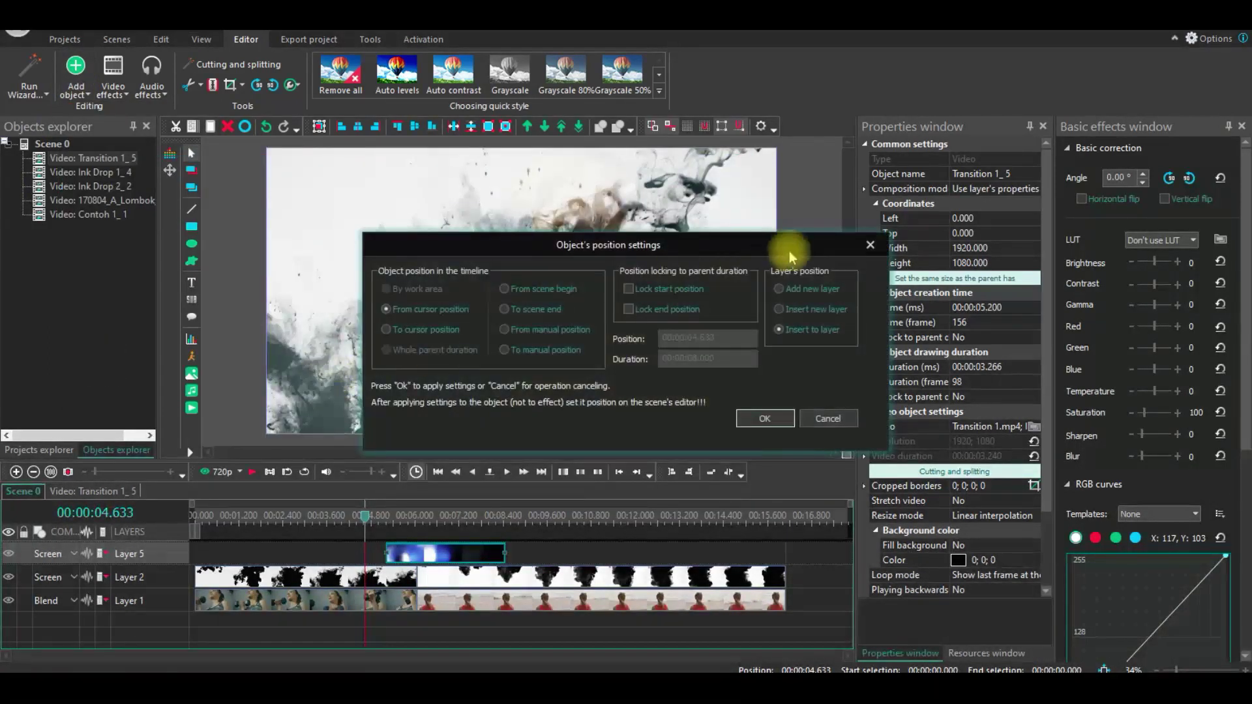
{"action": "left_click", "coordinate": [789, 292]}
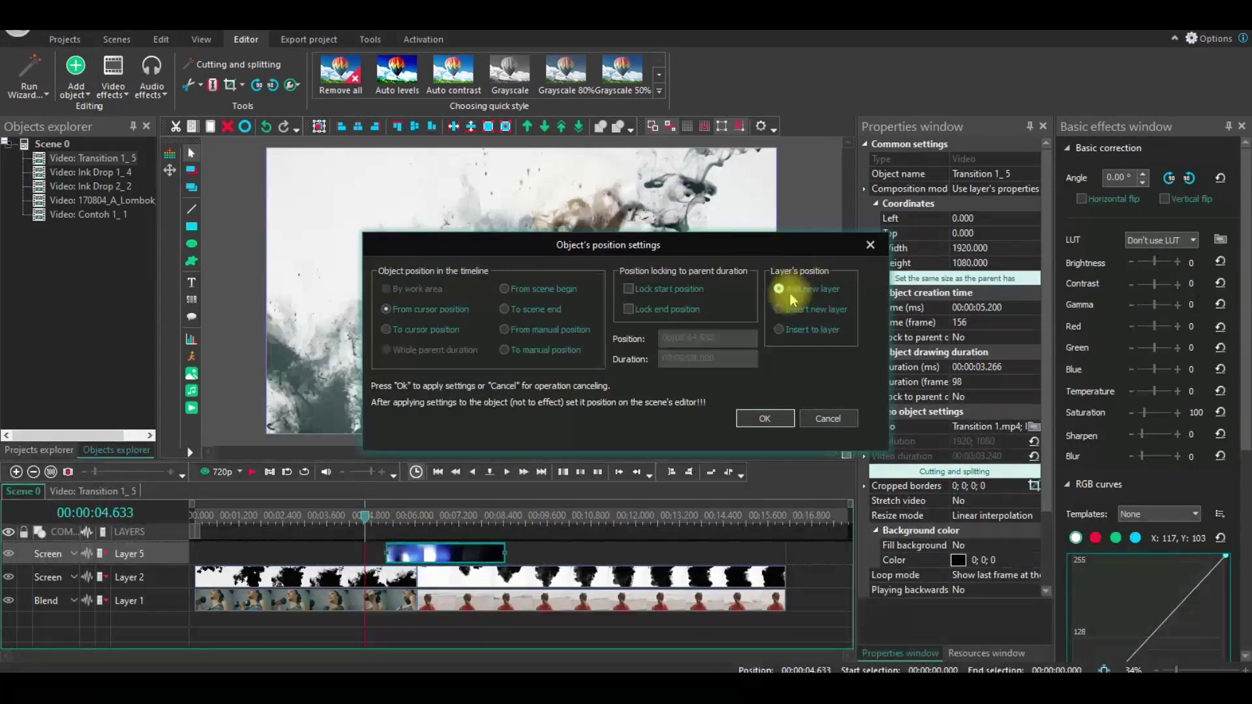
{"action": "left_click", "coordinate": [771, 420]}
{"action": "left_click_drag", "start_coordinate": [476, 560], "coordinate": [274, 552]}
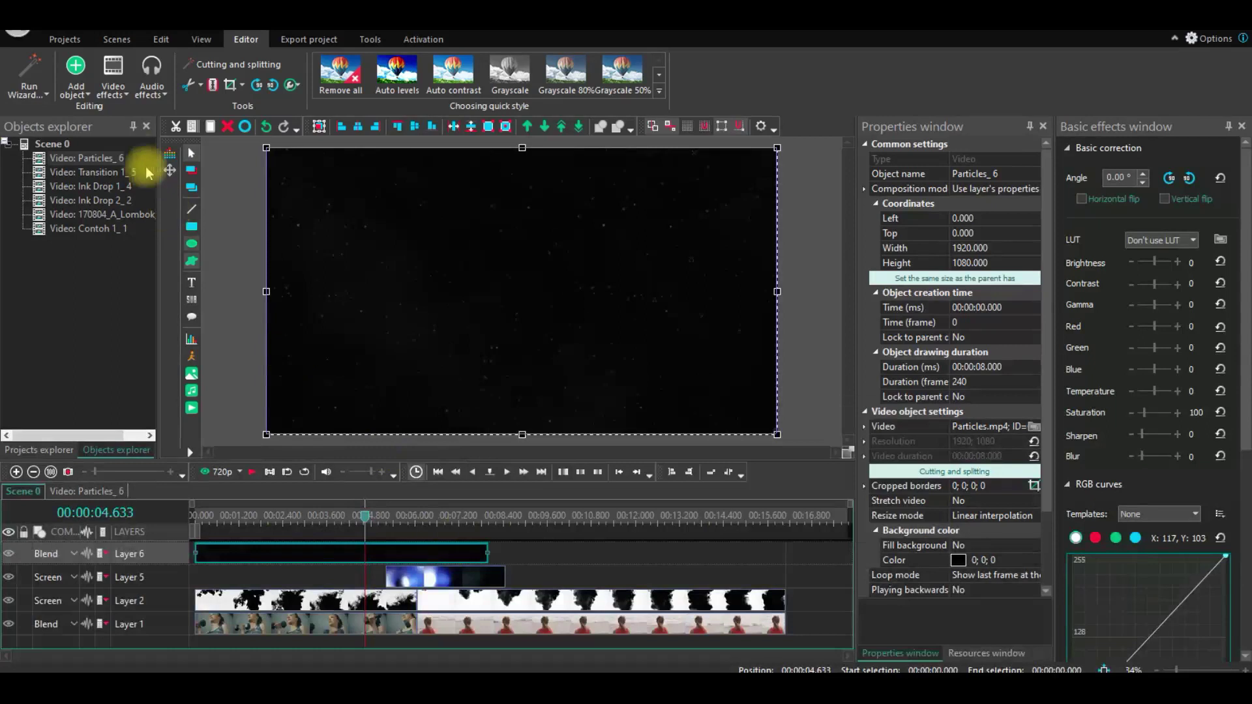
- Add the Particles video again to Layer 6 and place it directly after the first Particles clip, at 00:00:08.000
{"action": "left_click", "coordinate": [76, 73]}
{"action": "left_click", "coordinate": [126, 363]}
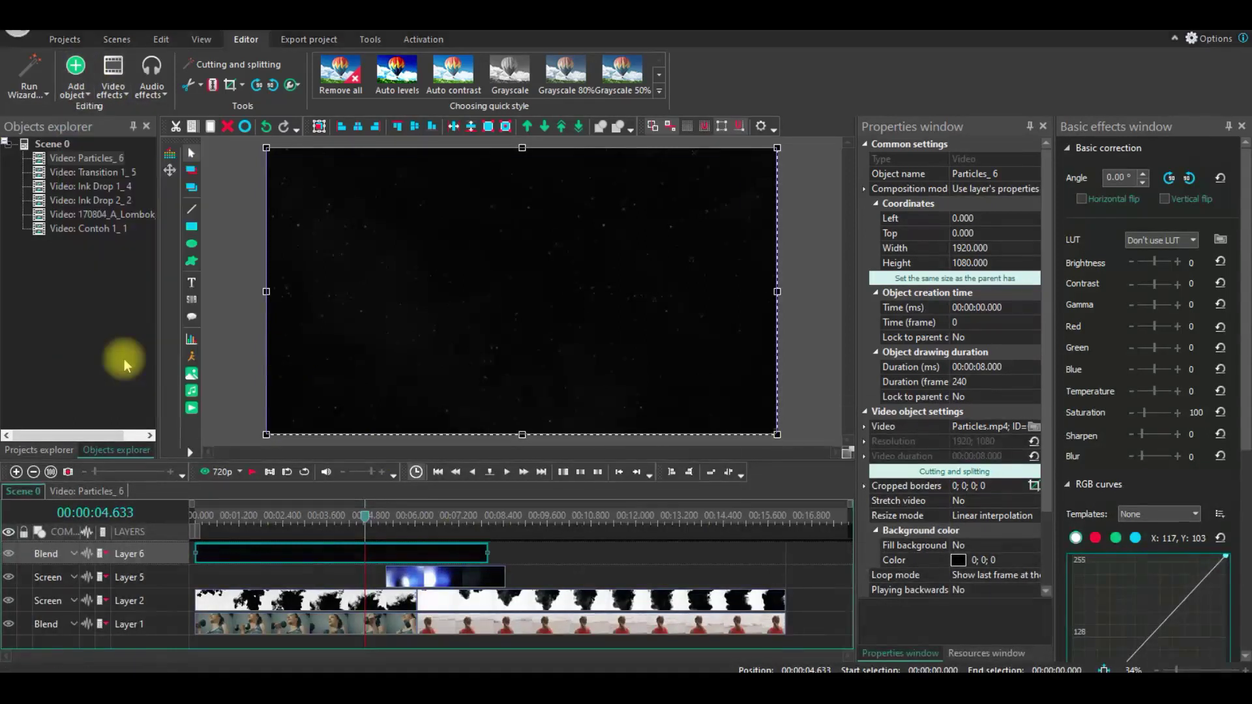
{"action": "double_click", "coordinate": [299, 391]}
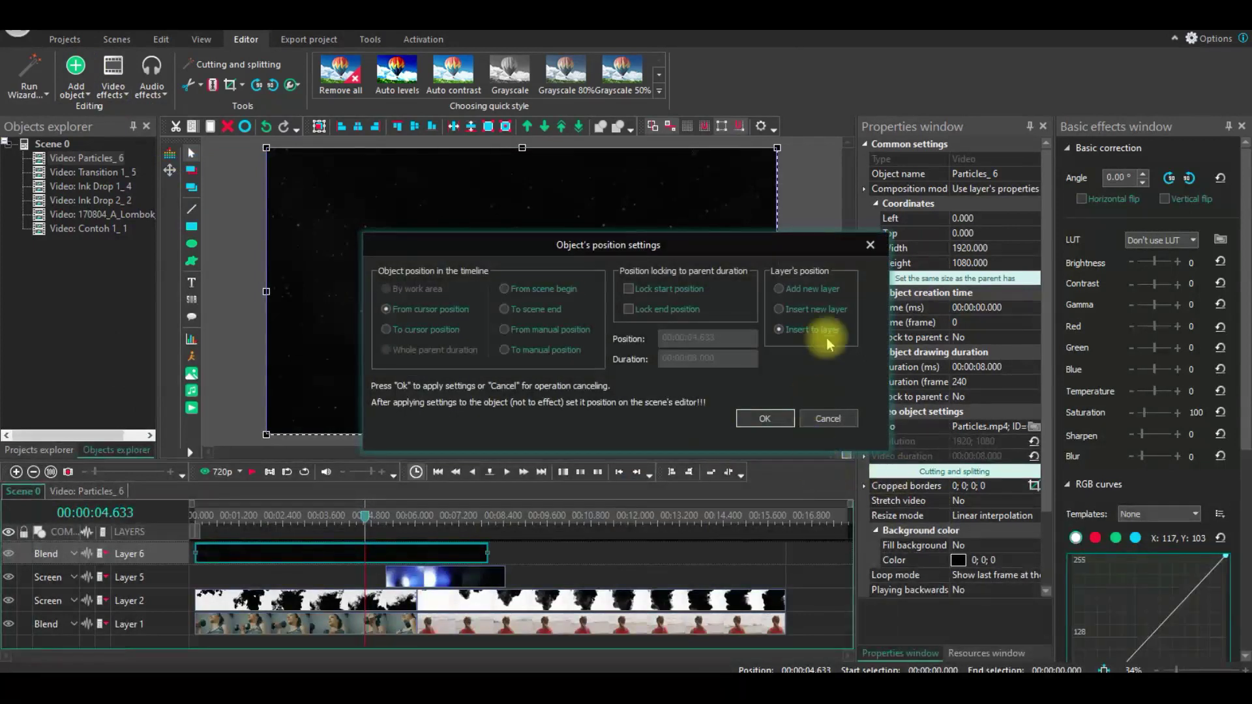
{"action": "left_click", "coordinate": [778, 419]}
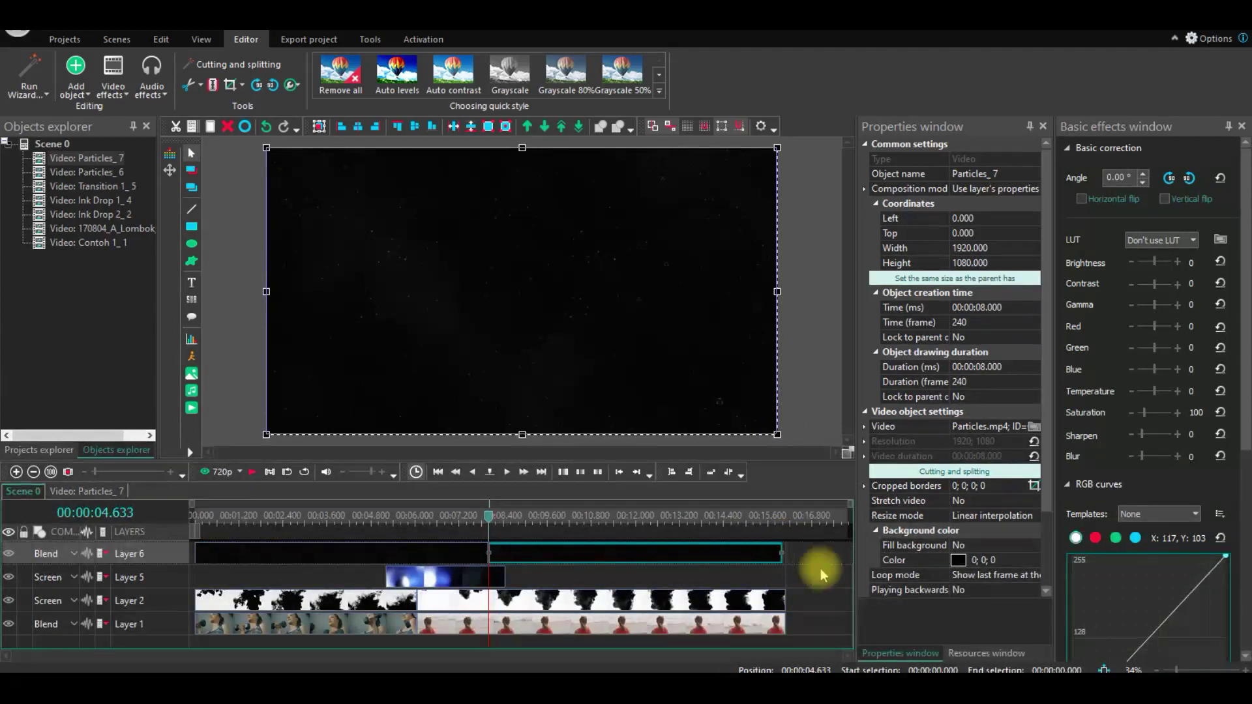
- Set the composition mode of Layer 6, holding the particle clips, to Screen and preview the scene
{"action": "left_click", "coordinate": [71, 555]}
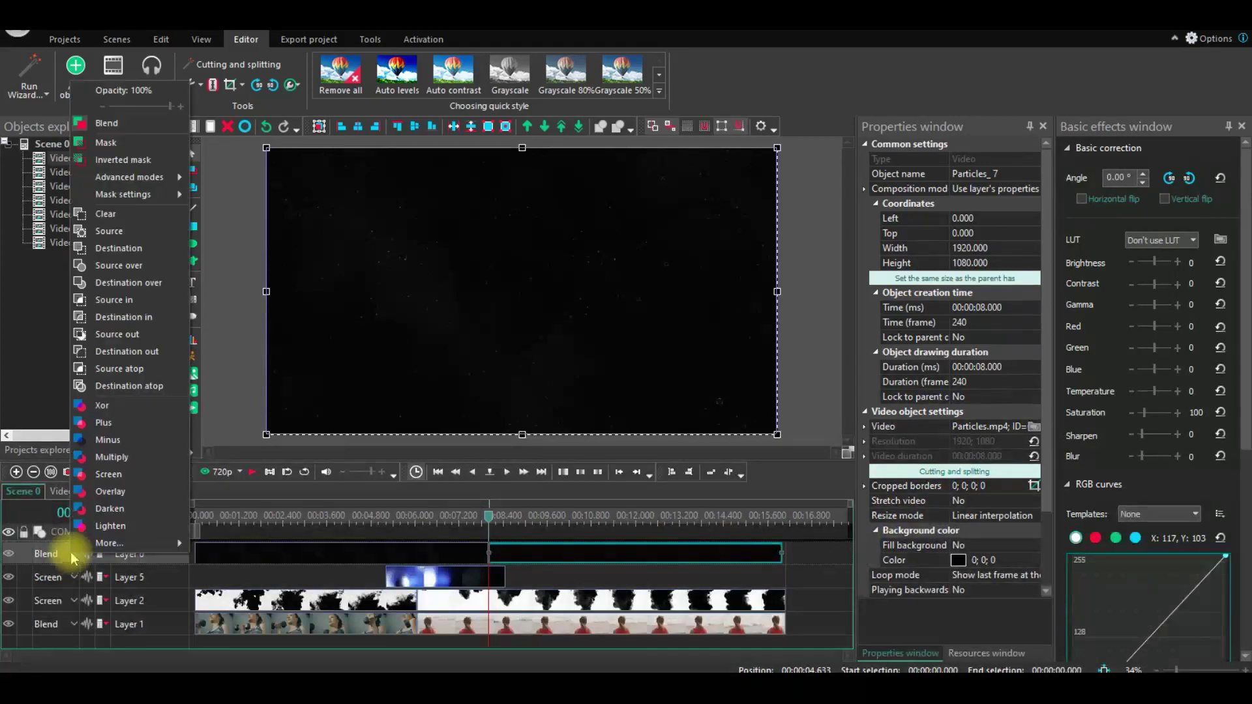
{"action": "left_click", "coordinate": [106, 474]}
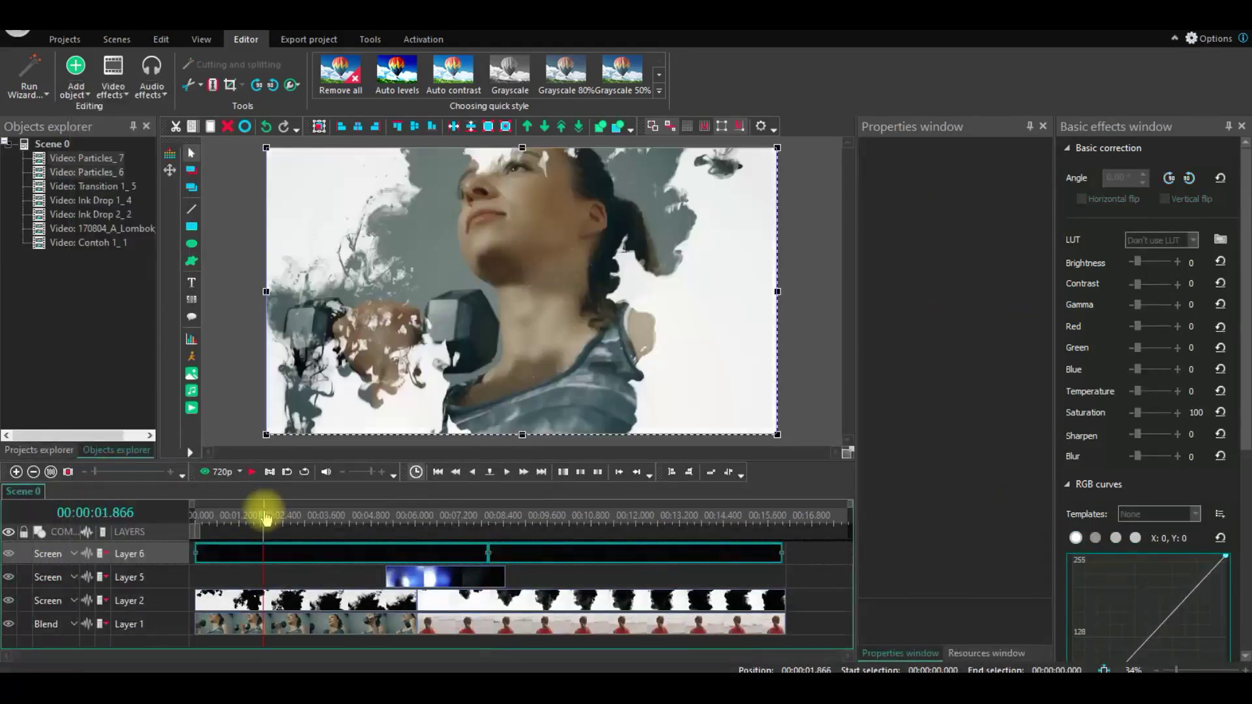
{"action": "left_click", "coordinate": [252, 472]}
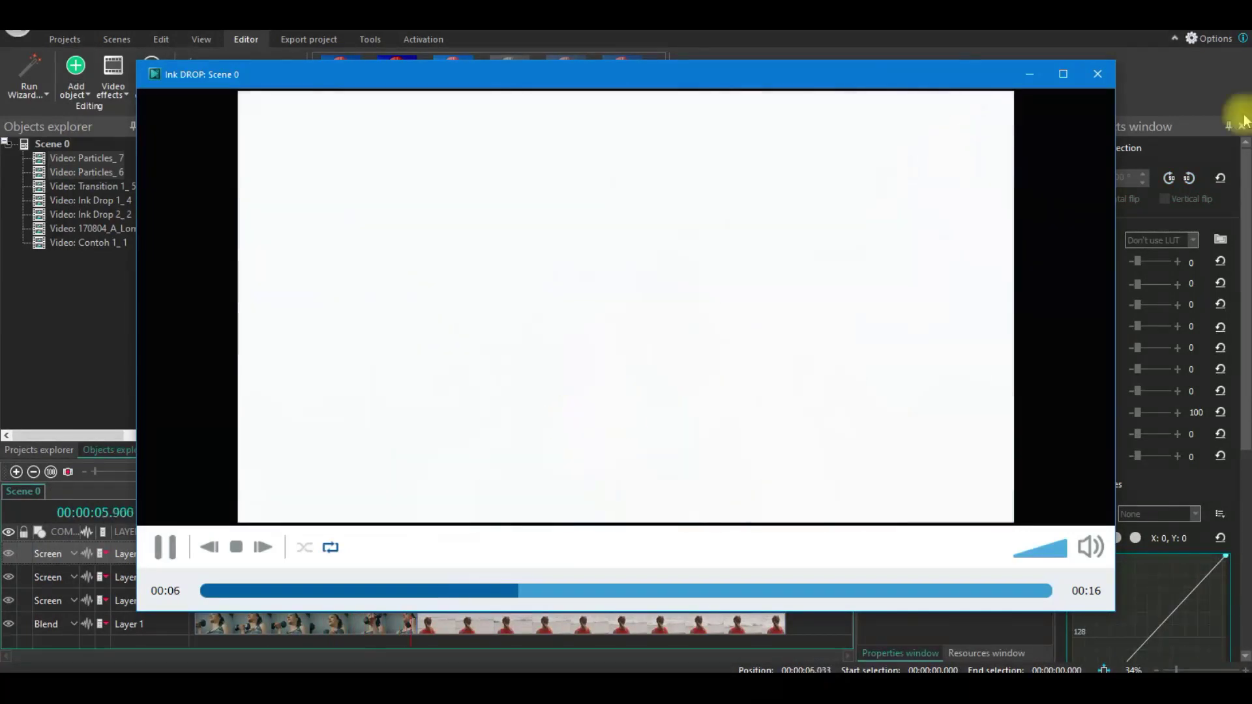
{"action": "left_click", "coordinate": [1098, 74]}
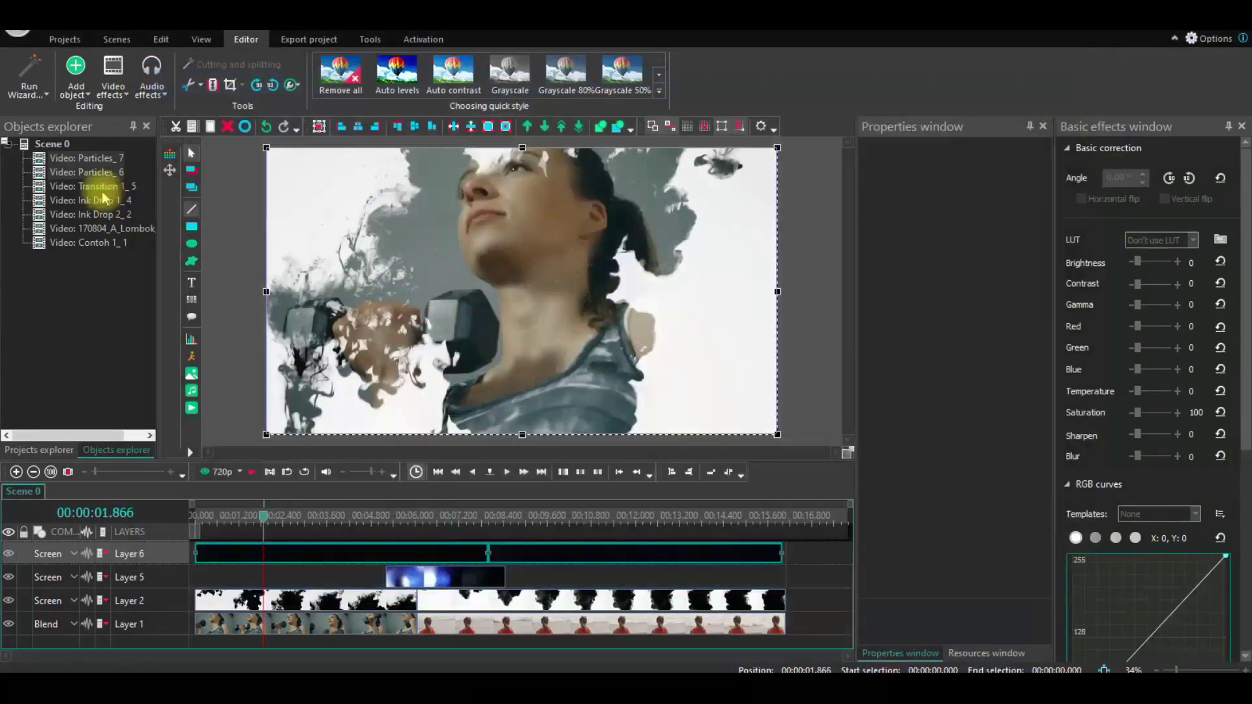
- Add the Flare video from Efek_Tinta_2021 above the particle clips and start it at the beginning of the scene
{"action": "left_click", "coordinate": [76, 77]}
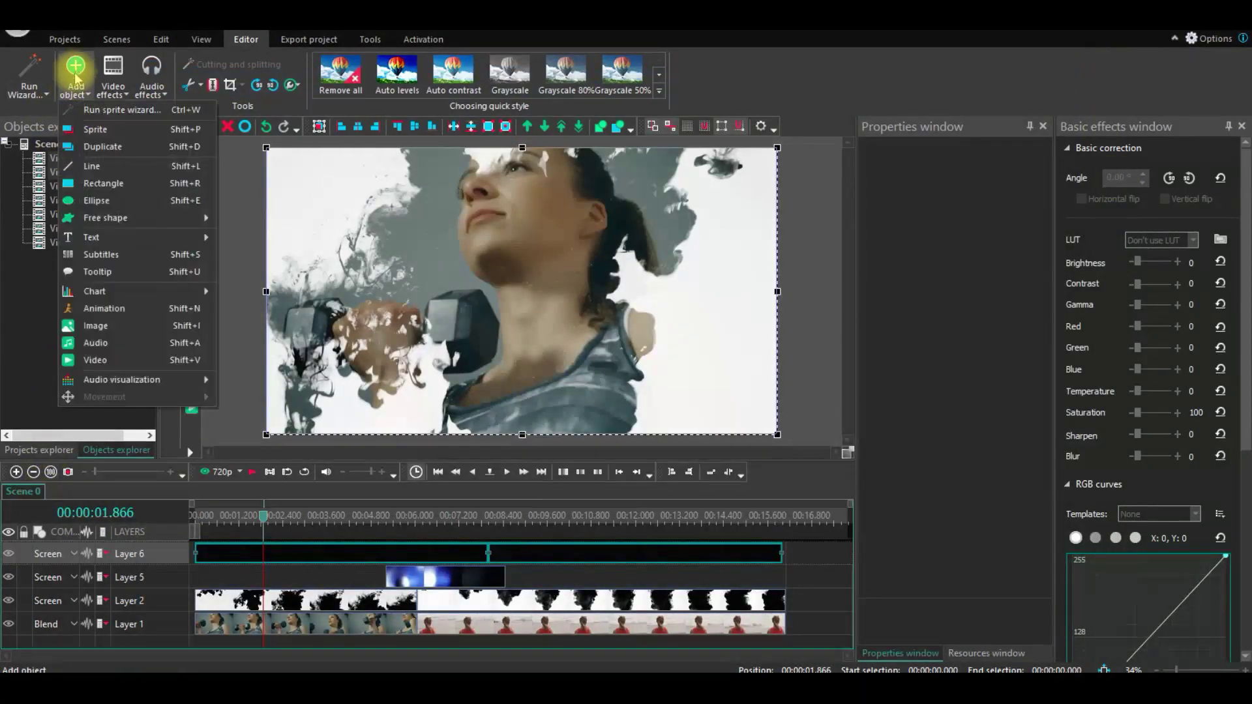
{"action": "left_click", "coordinate": [92, 360]}
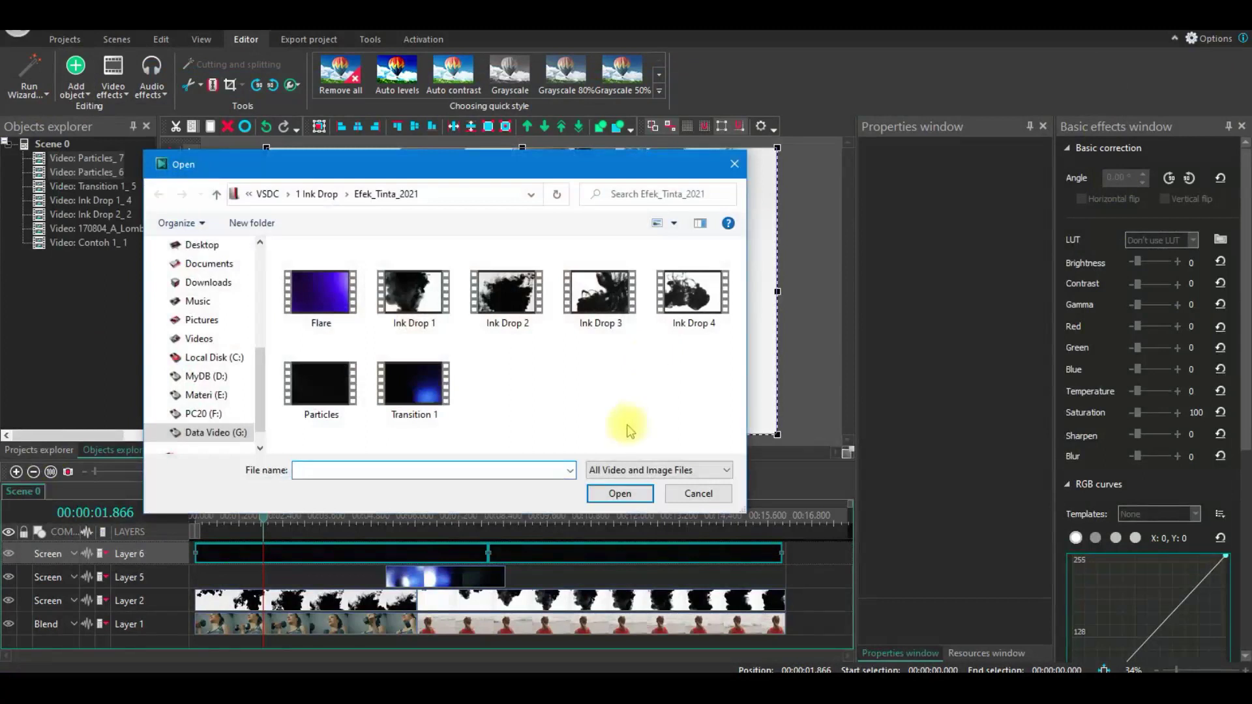
{"action": "double_click", "coordinate": [321, 303]}
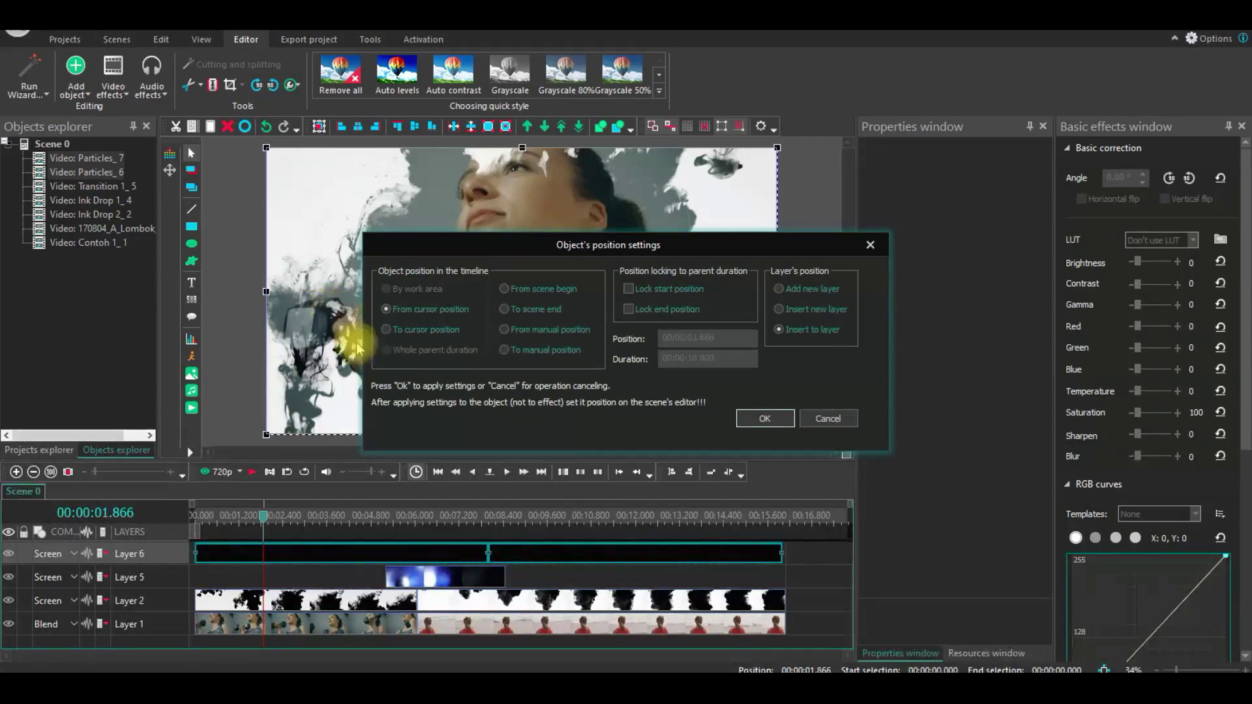
{"action": "left_click", "coordinate": [773, 419]}
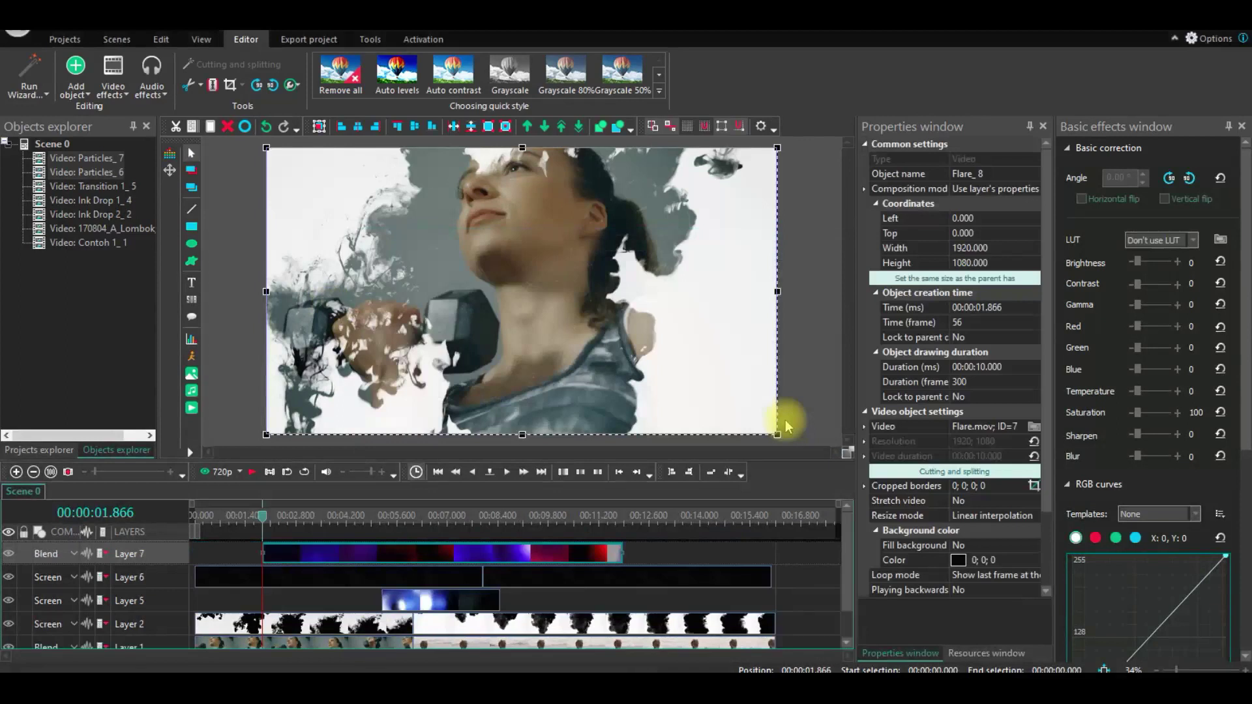
{"action": "left_click_drag", "start_coordinate": [351, 553], "coordinate": [224, 554]}
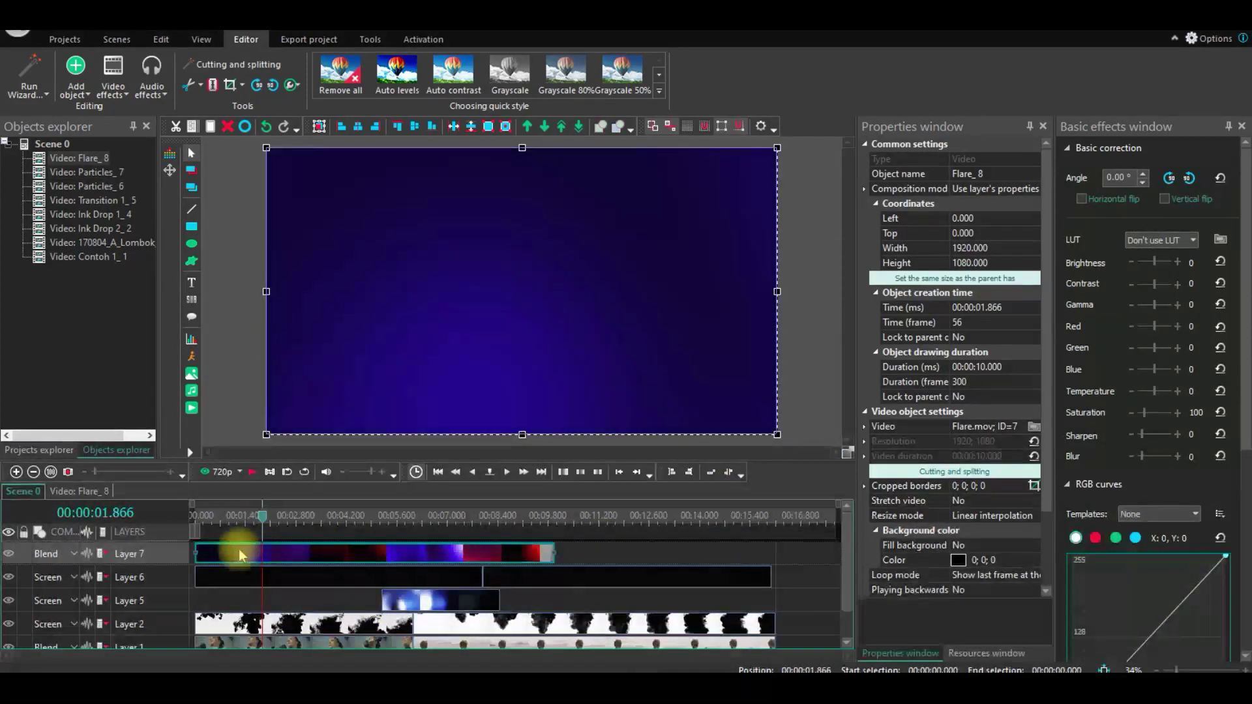
- Add the Flare video again to Layer 7 and place it directly after the first Flare clip, at 00:00:10.000
{"action": "left_click", "coordinate": [109, 93]}
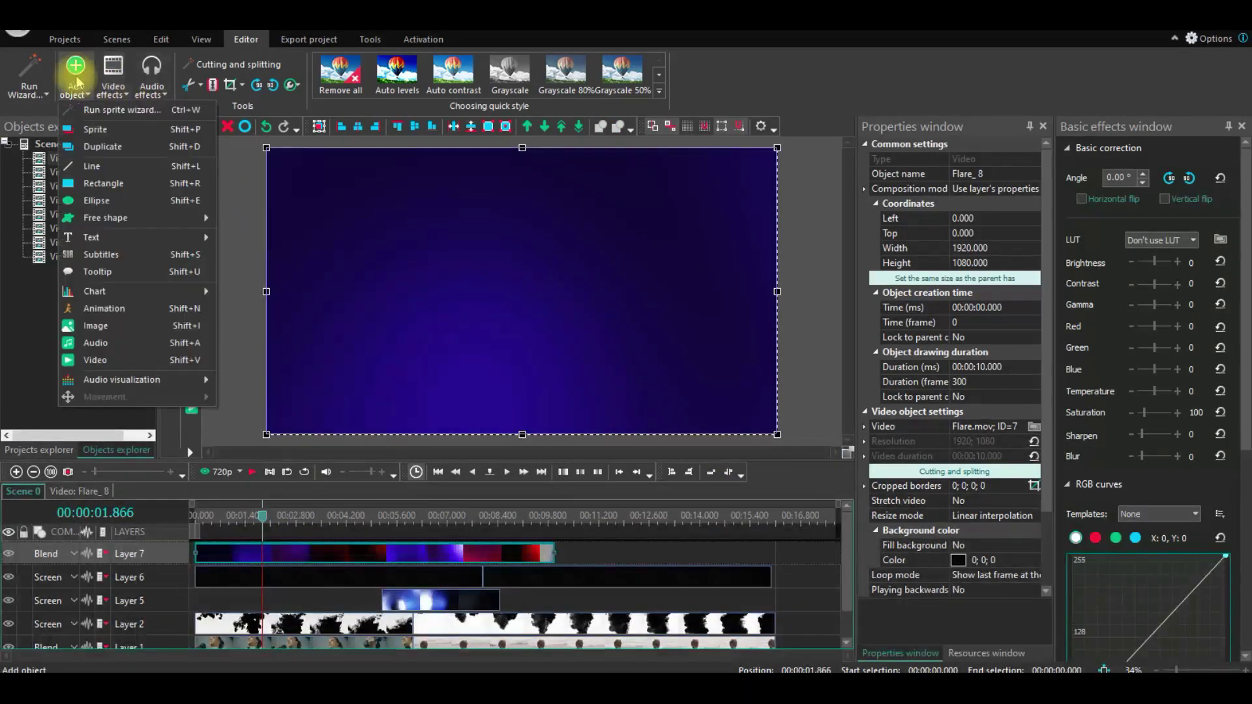
{"action": "left_click", "coordinate": [92, 312]}
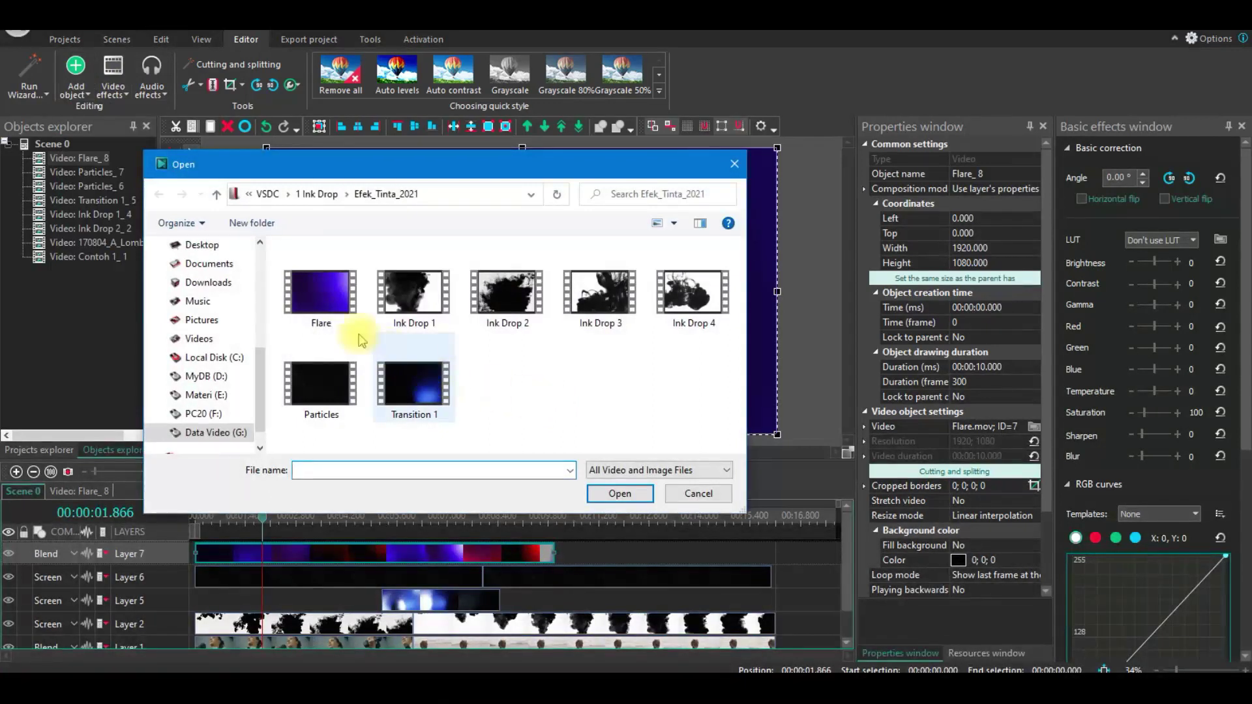
{"action": "left_click", "coordinate": [320, 296]}
{"action": "double_click", "coordinate": [319, 296]}
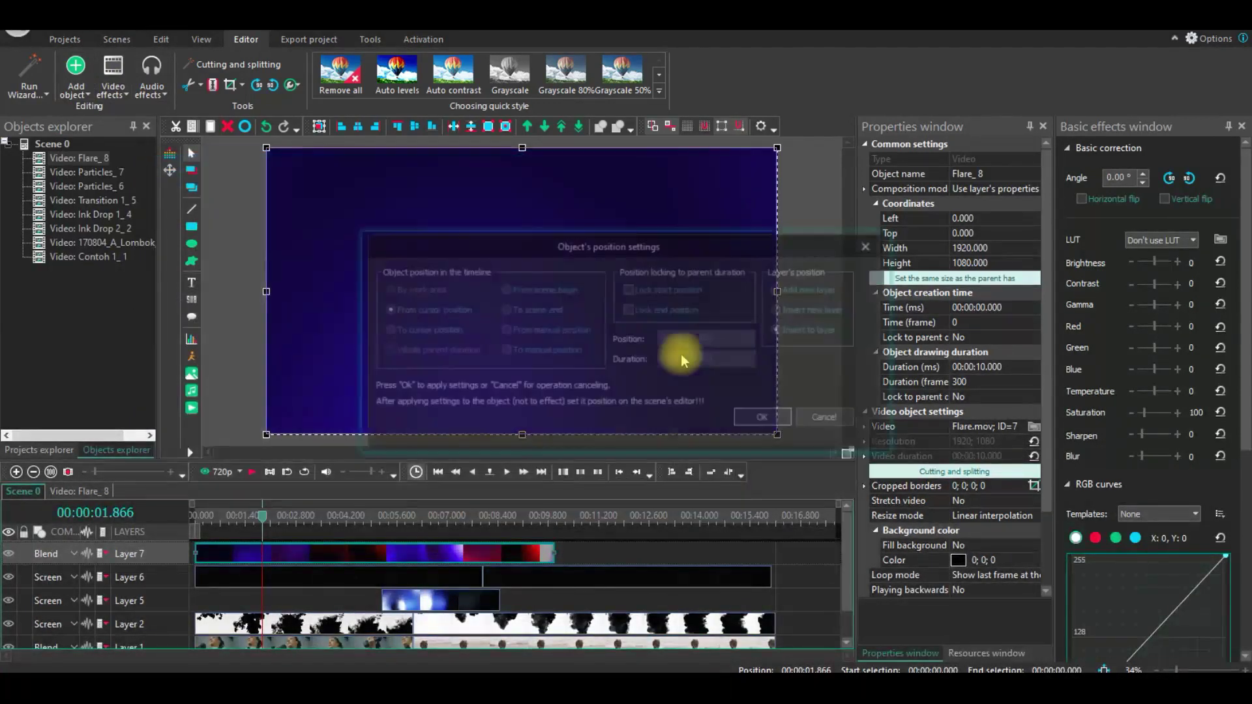
{"action": "left_click", "coordinate": [764, 419]}
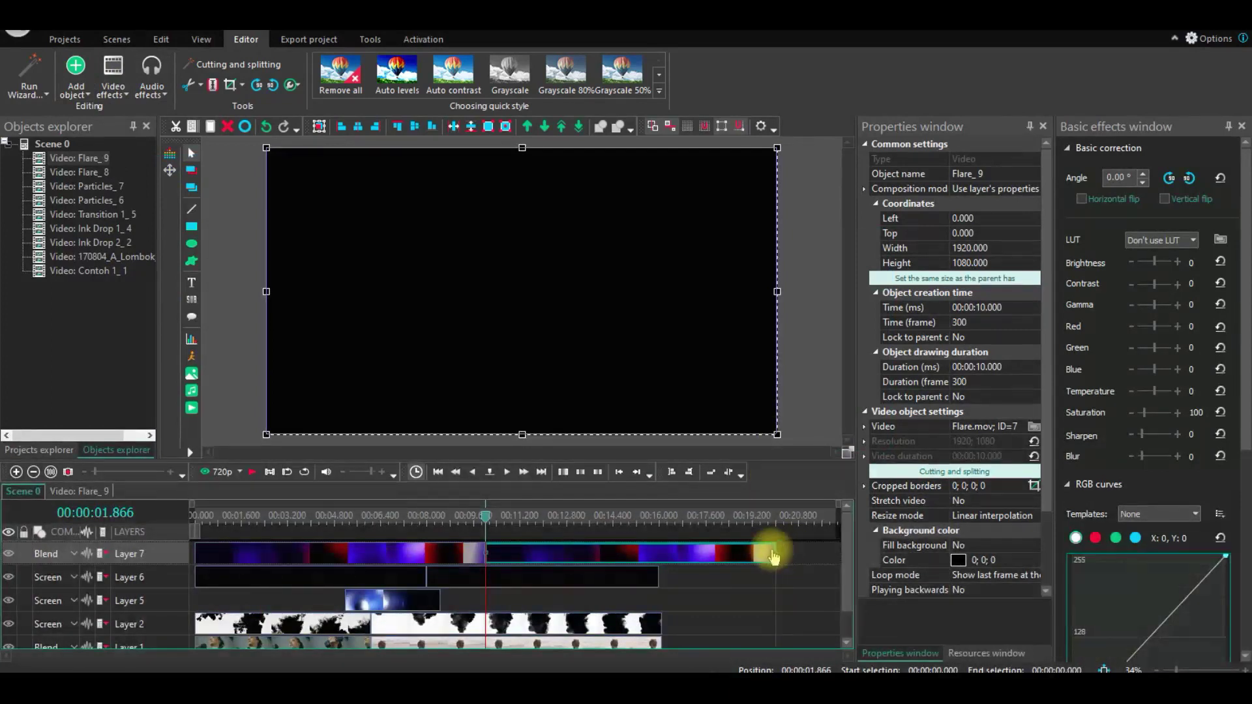
- Trim the end of the second Flare clip to line up with the end of the clips on the layers below
{"action": "left_click_drag", "start_coordinate": [774, 554], "coordinate": [672, 560]}
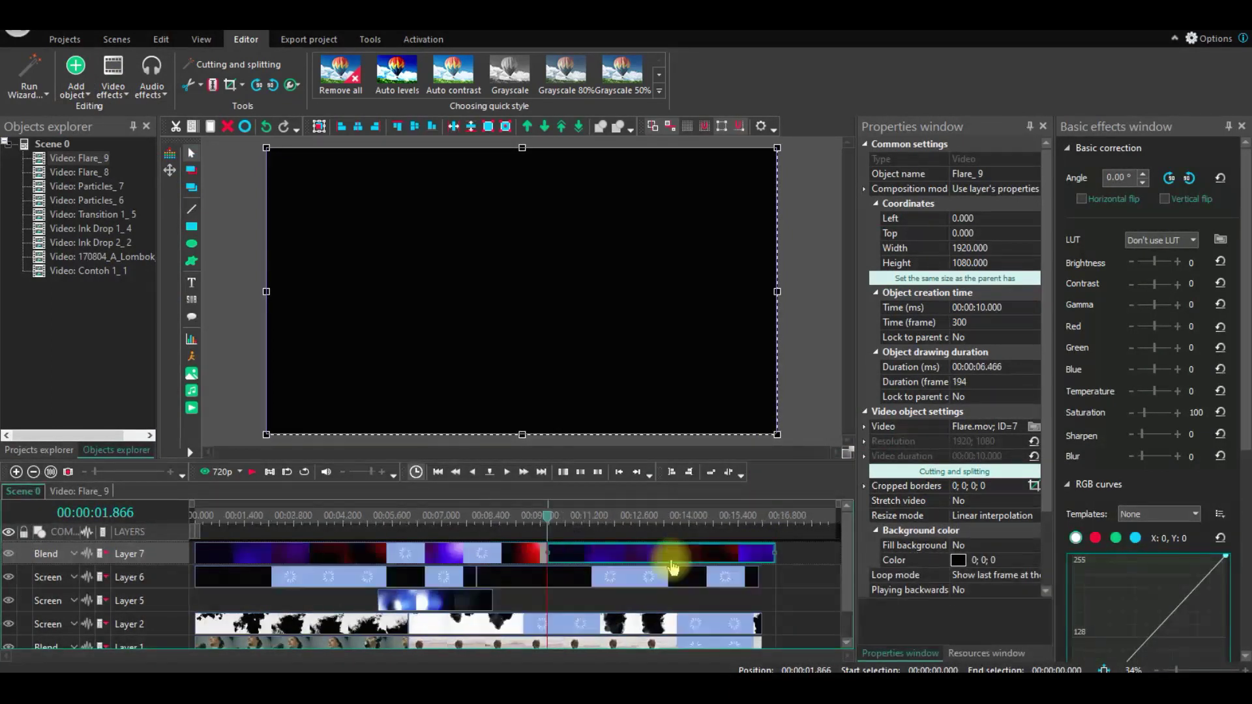
{"action": "left_click_drag", "start_coordinate": [767, 554], "coordinate": [768, 561]}
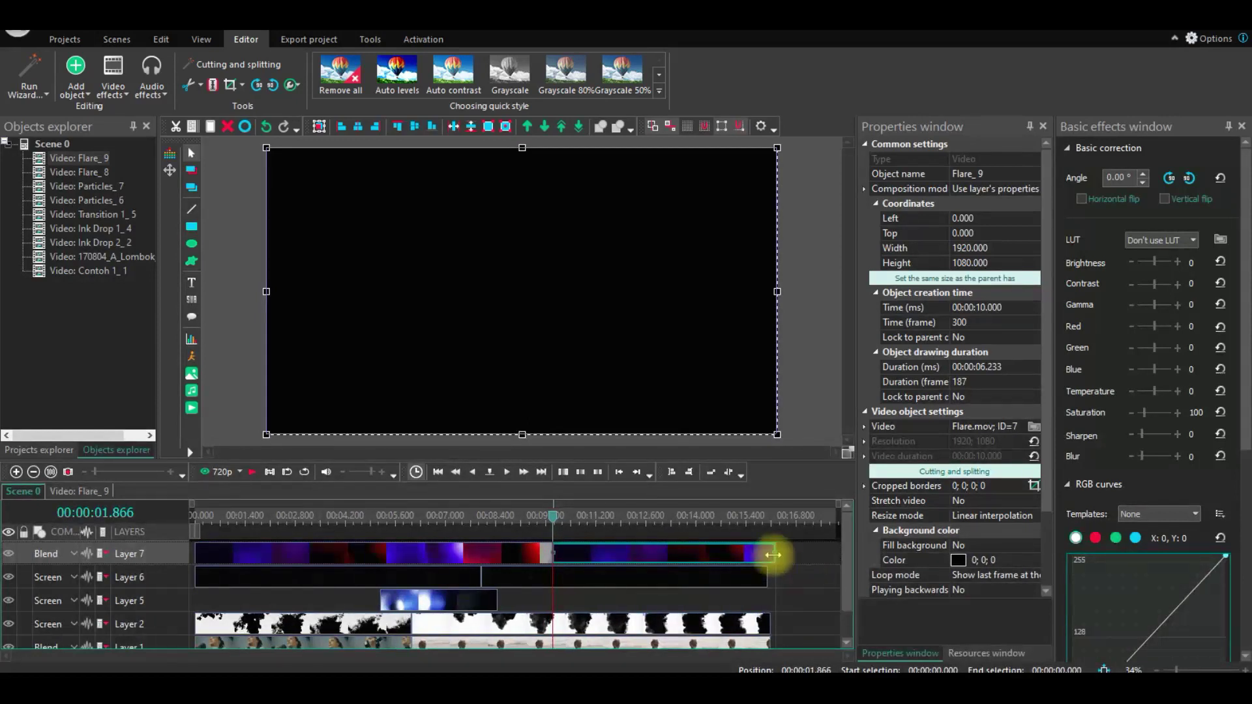
{"action": "left_click_drag", "start_coordinate": [767, 555], "coordinate": [775, 561]}
{"action": "left_click", "coordinate": [798, 567]}
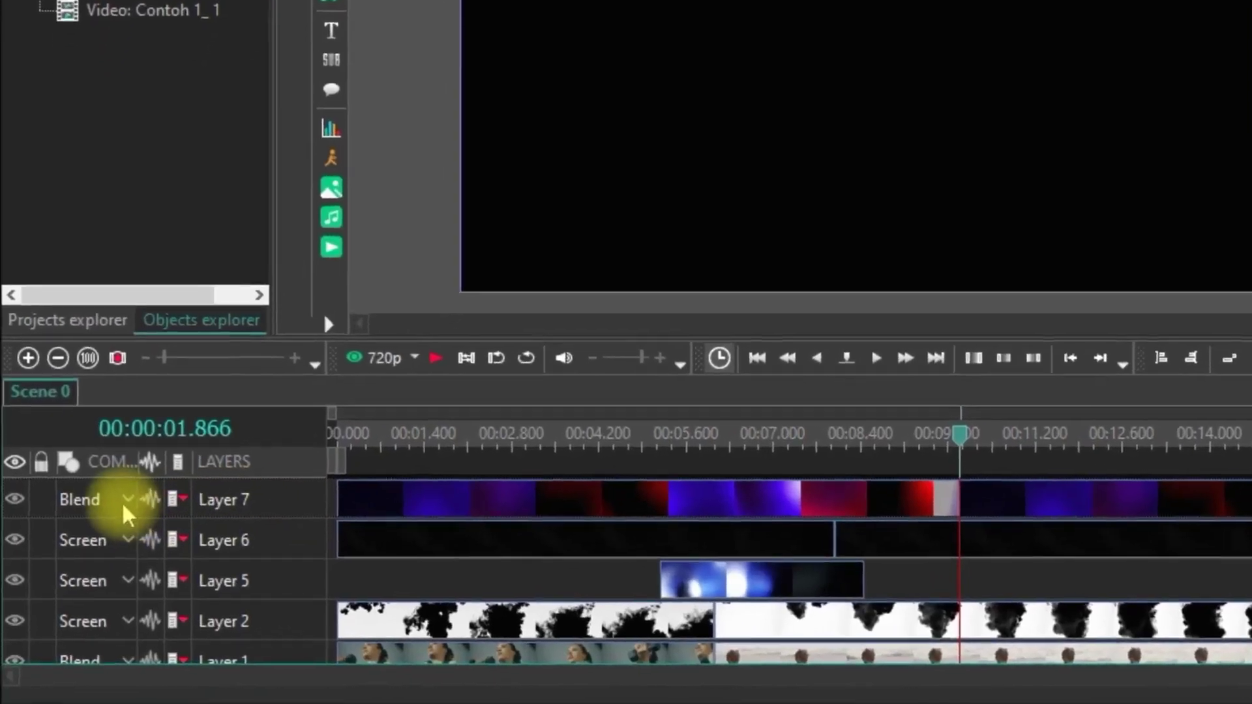
- Set the composition mode of Layer 7, holding the flare clips, to Screen and preview the scene
{"action": "left_click", "coordinate": [116, 522]}
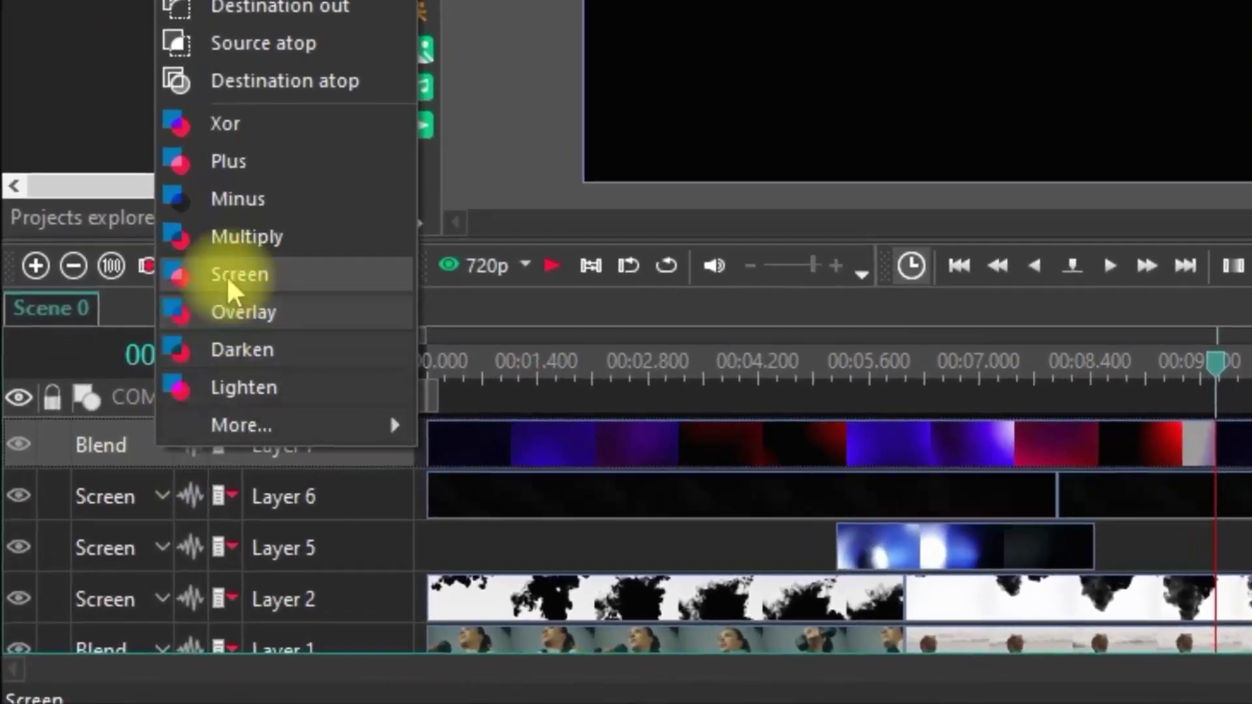
{"action": "left_click", "coordinate": [226, 274]}
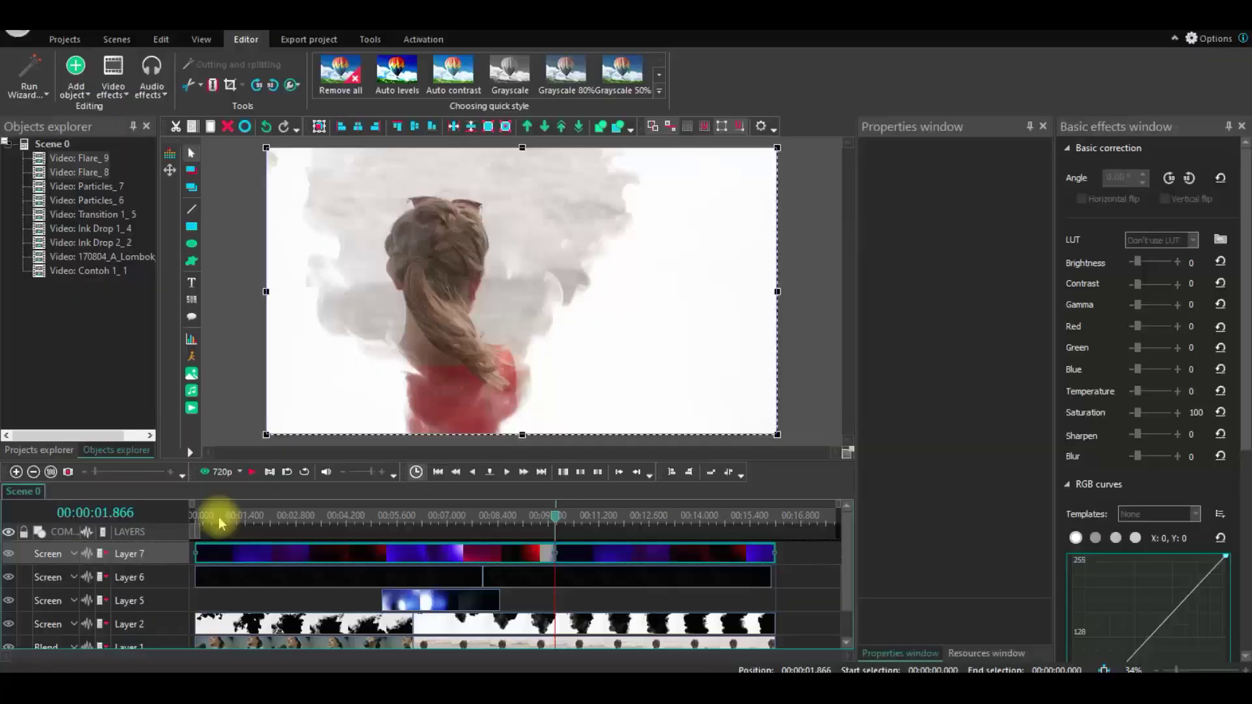
{"action": "mouse_move", "coordinate": [220, 522]}
{"action": "left_mouse_down"}
{"action": "mouse_move", "coordinate": [168, 511]}
{"action": "mouse_move", "coordinate": [217, 523]}
{"action": "left_mouse_up"}
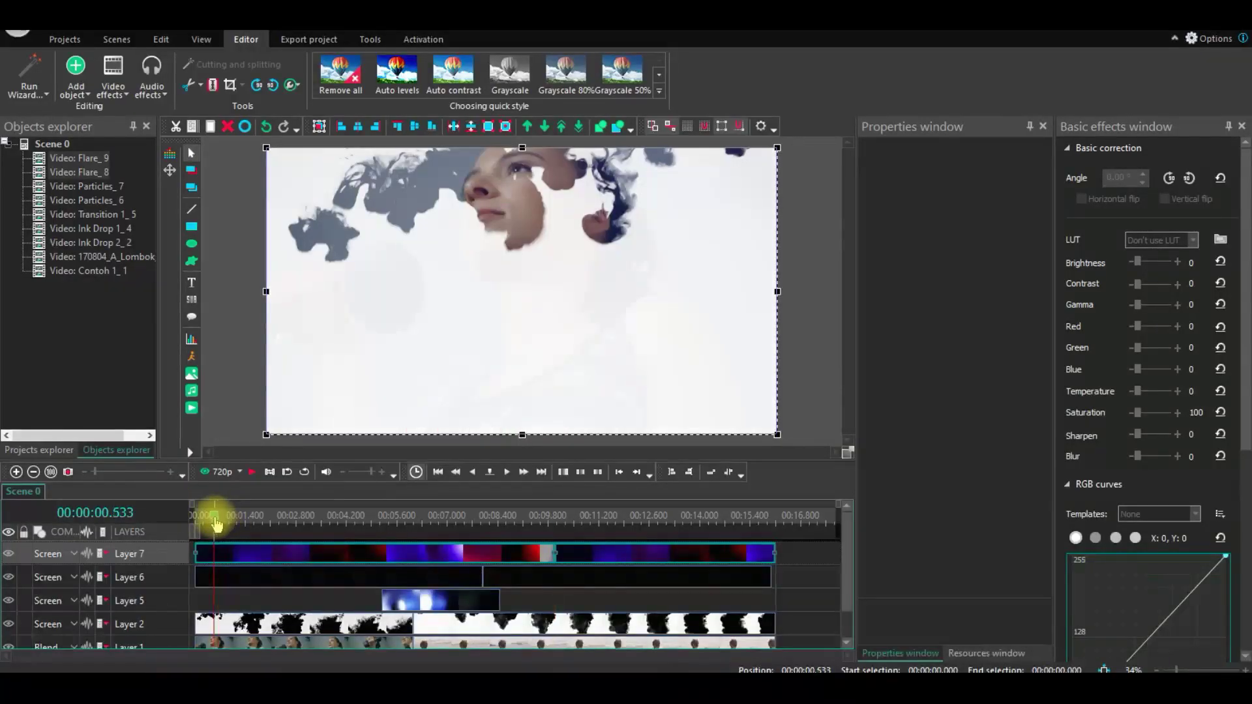
{"action": "left_click", "coordinate": [208, 471]}
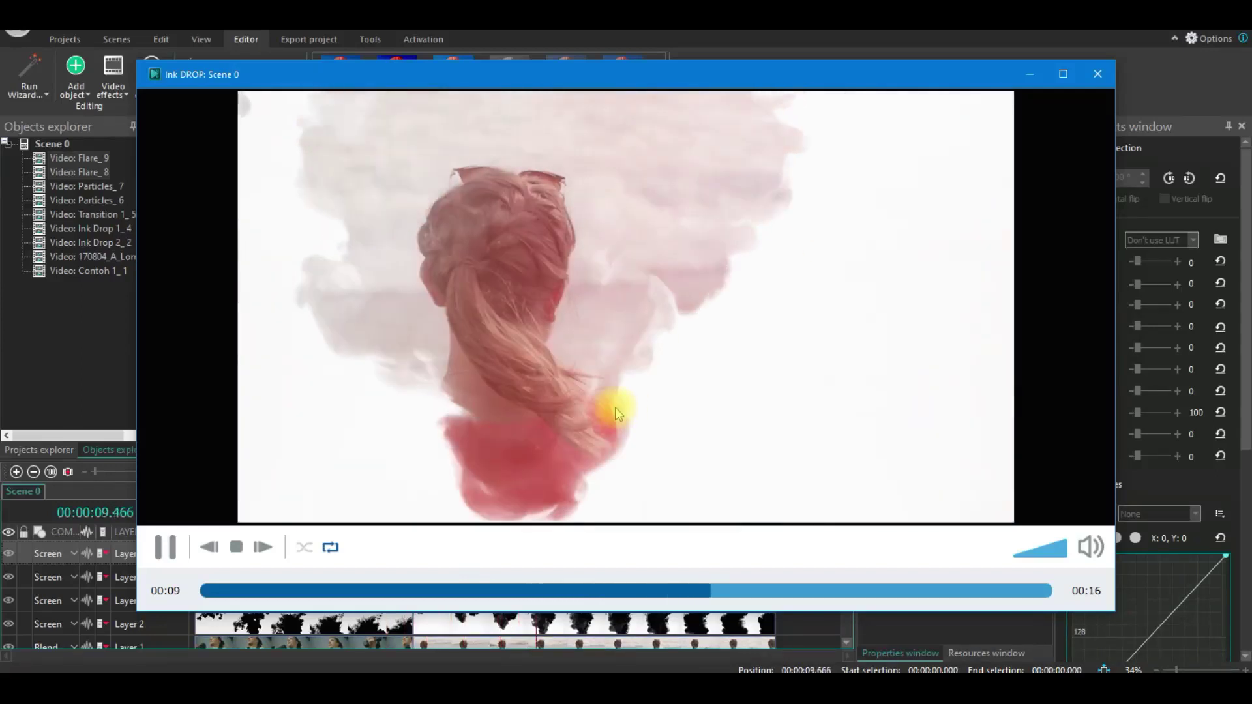
{"action": "left_click", "coordinate": [1105, 71]}
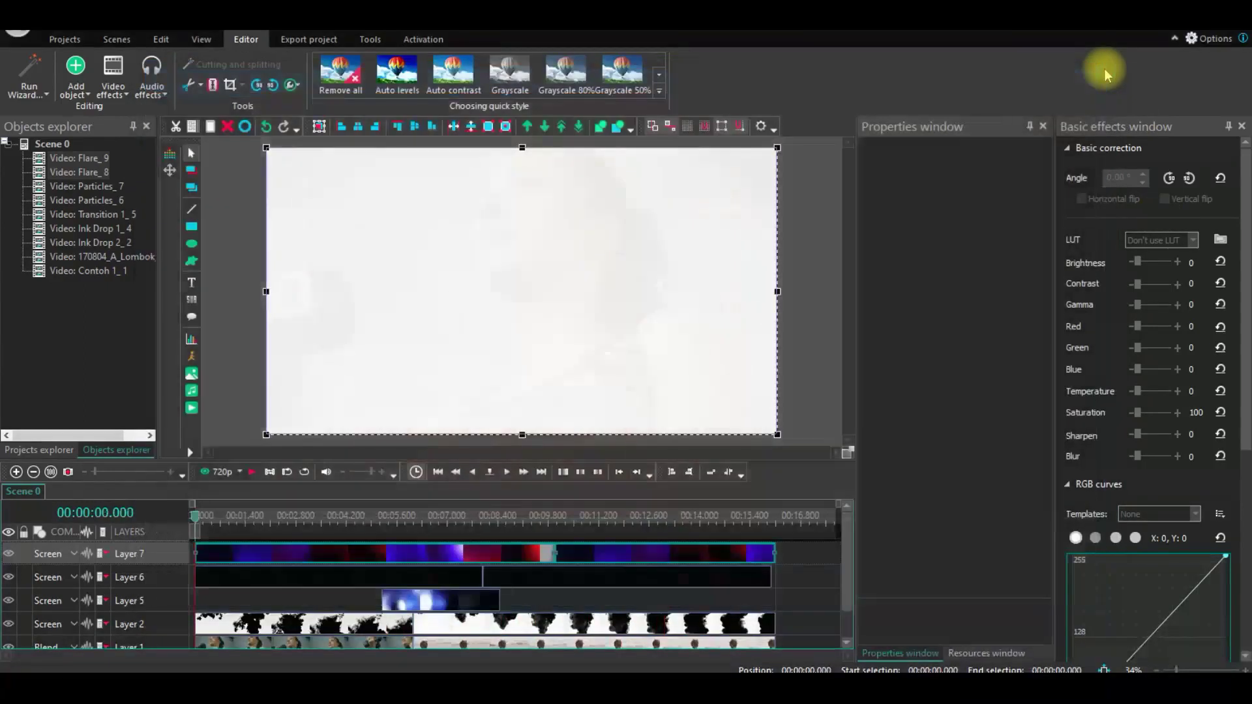